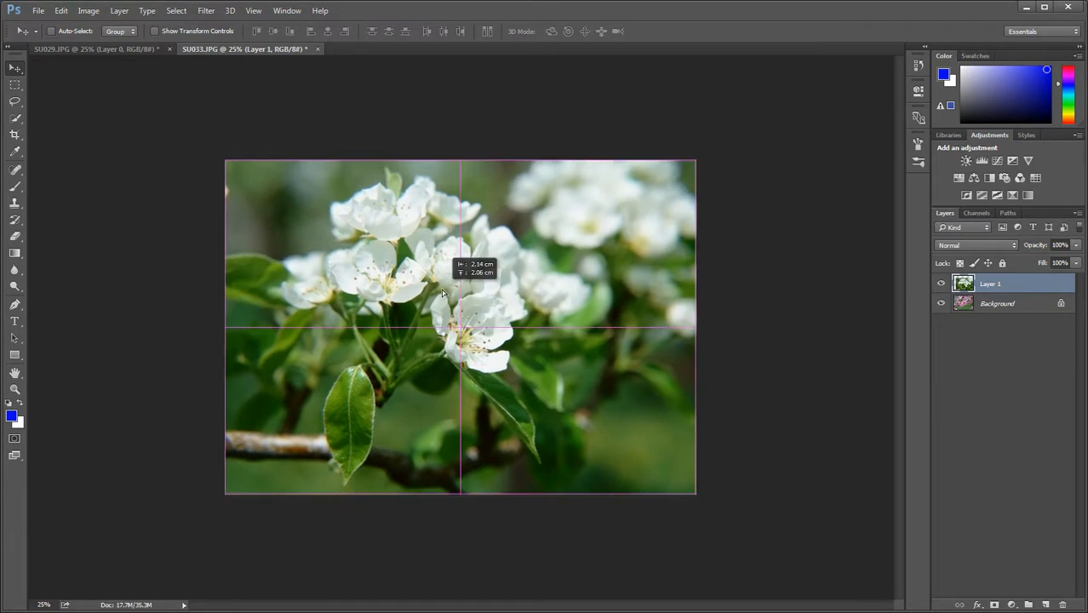
- Turn off snapping and move the white blossom layer freely so it sits offset from the canvas edges
drag(442, 293, 443, 294)
click(253, 10)
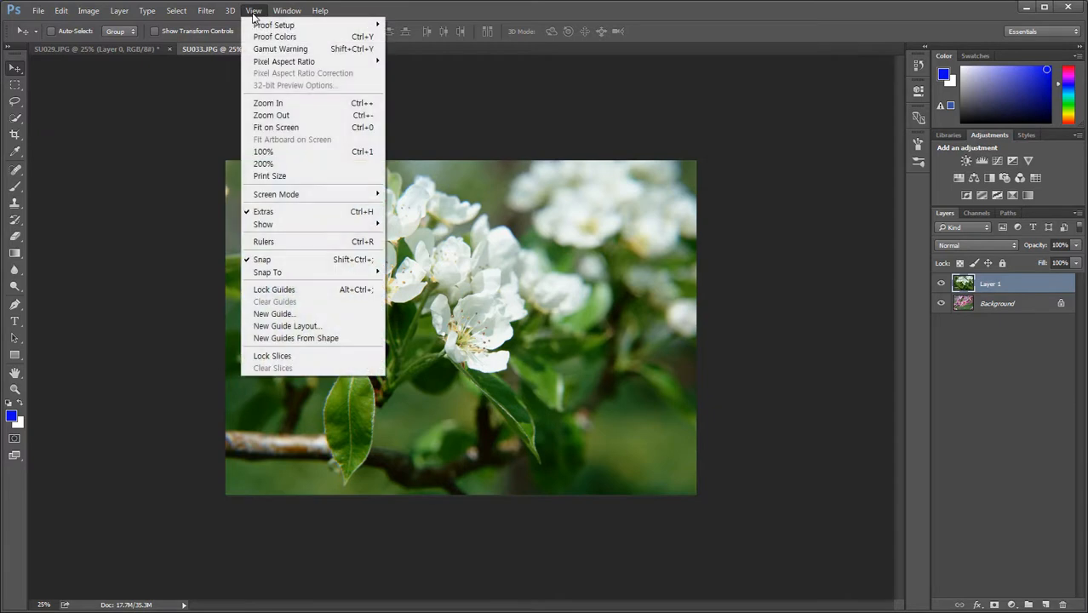
click(272, 264)
drag(462, 311, 439, 312)
- Turn snapping back on and move the white blossom layer so it aligns with the canvas edges
click(260, 14)
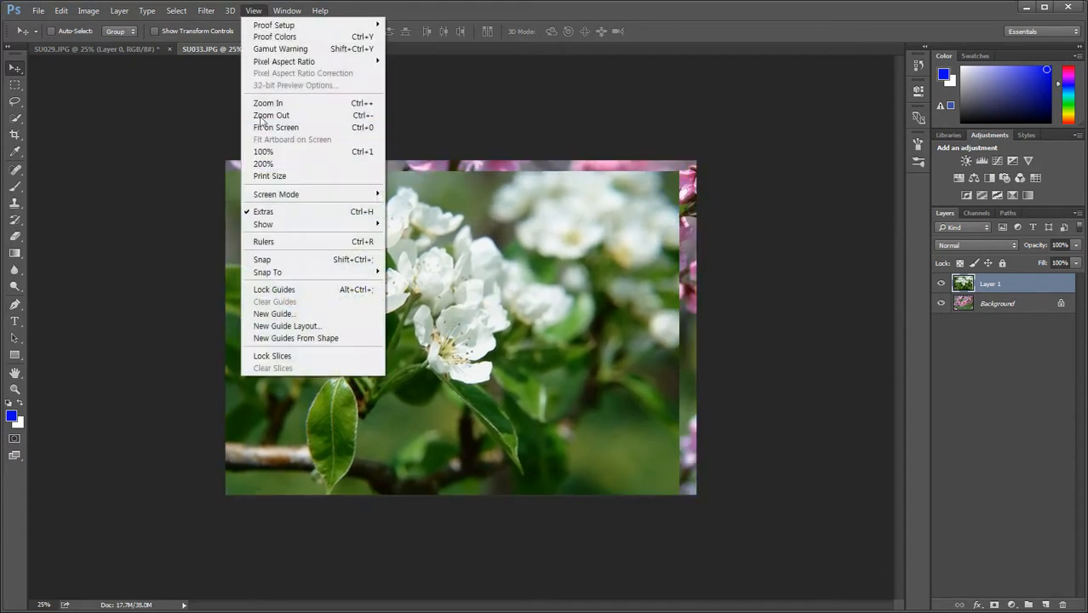
click(269, 259)
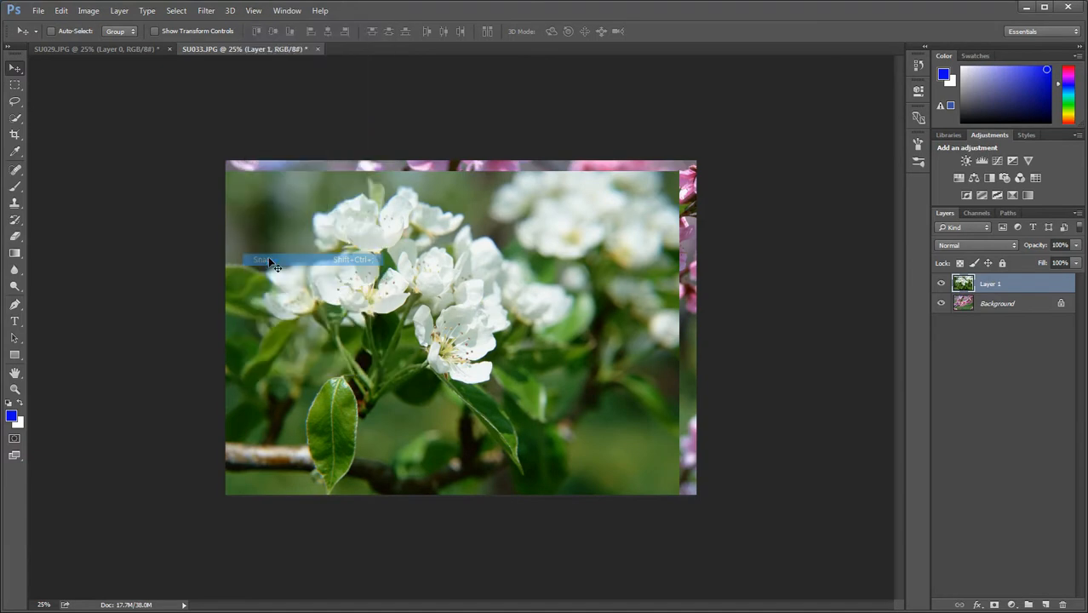
drag(407, 302, 423, 289)
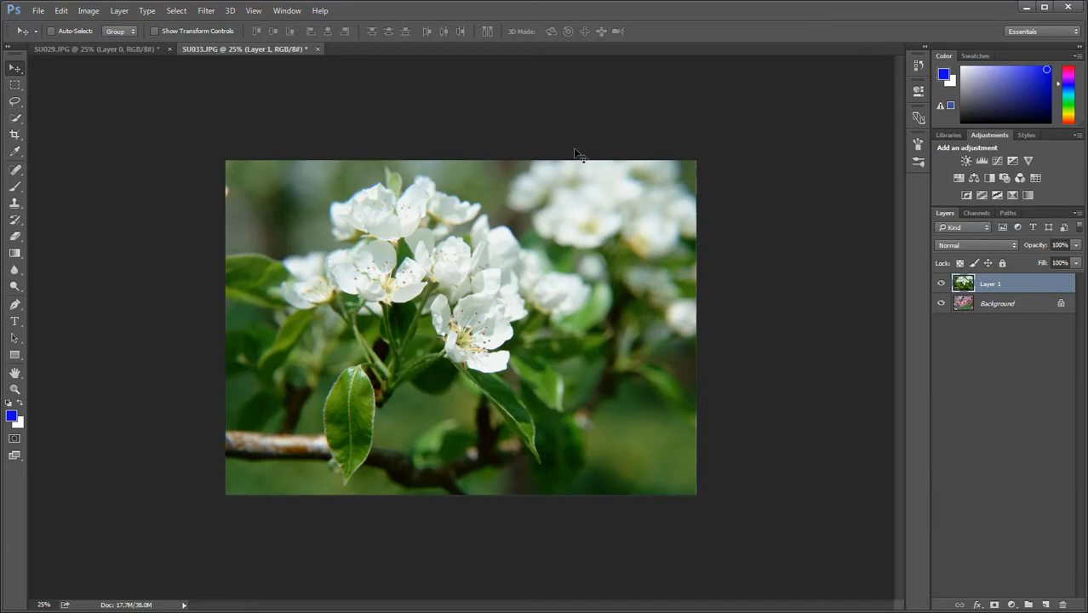
- Convert the locked background into a regular layer and make the white blossom layer active again
double_click(995, 304)
click(599, 220)
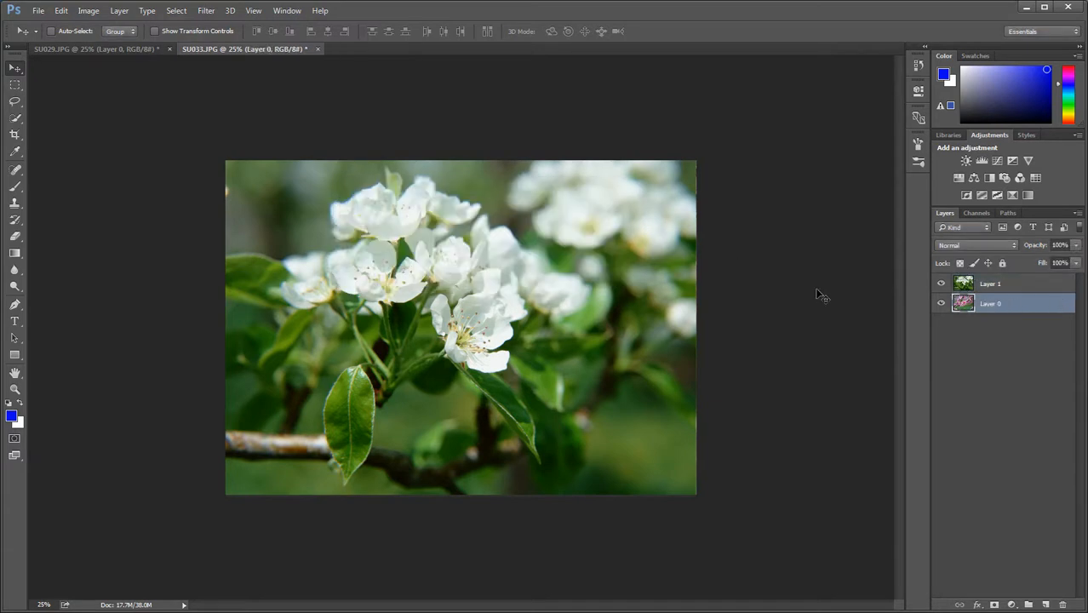
click(1001, 286)
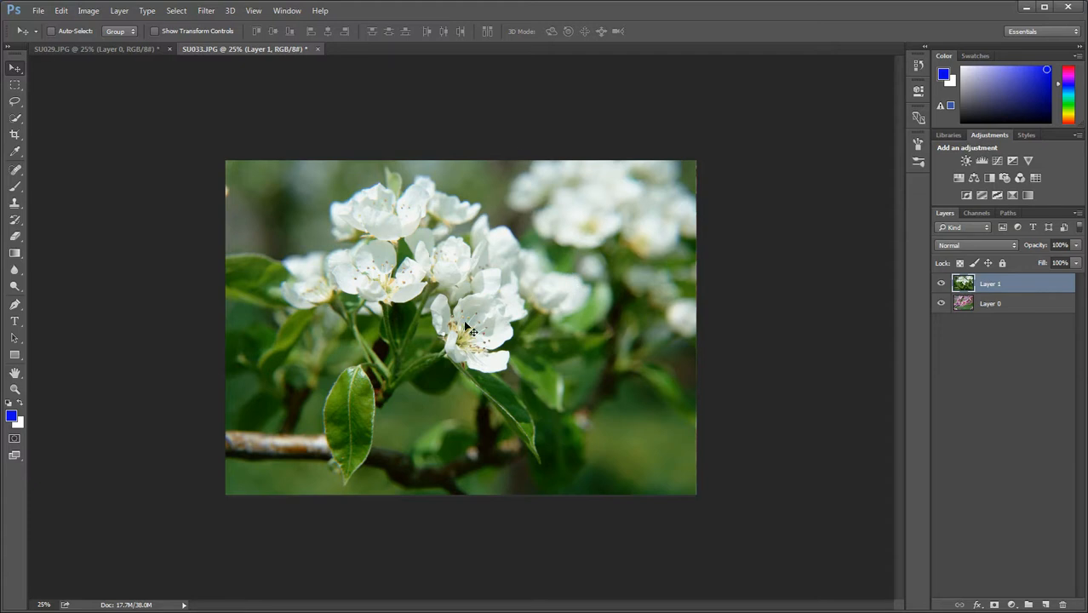
click(64, 11)
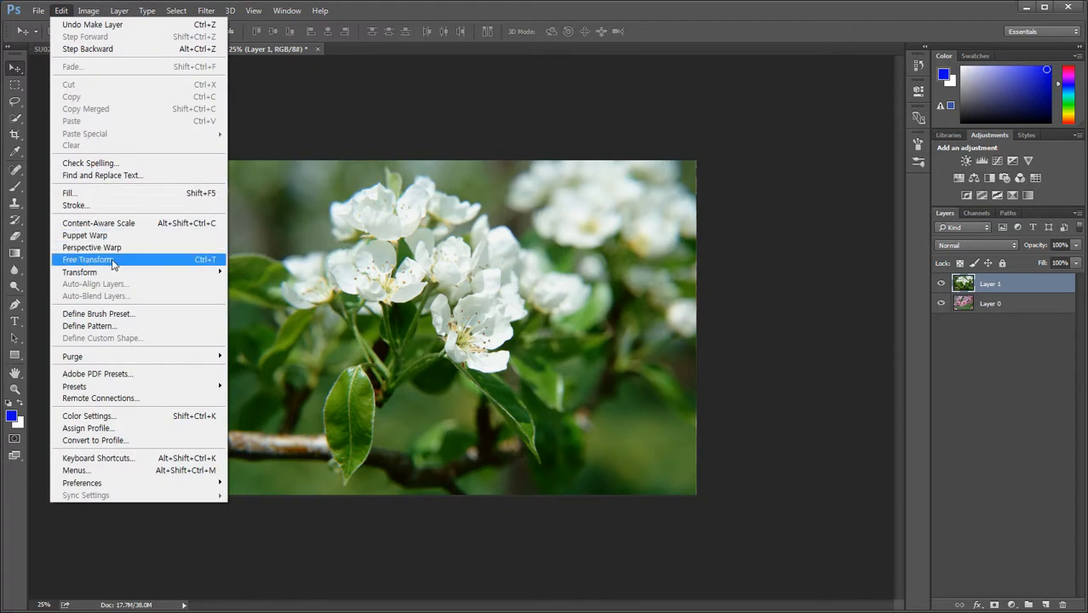
click(170, 259)
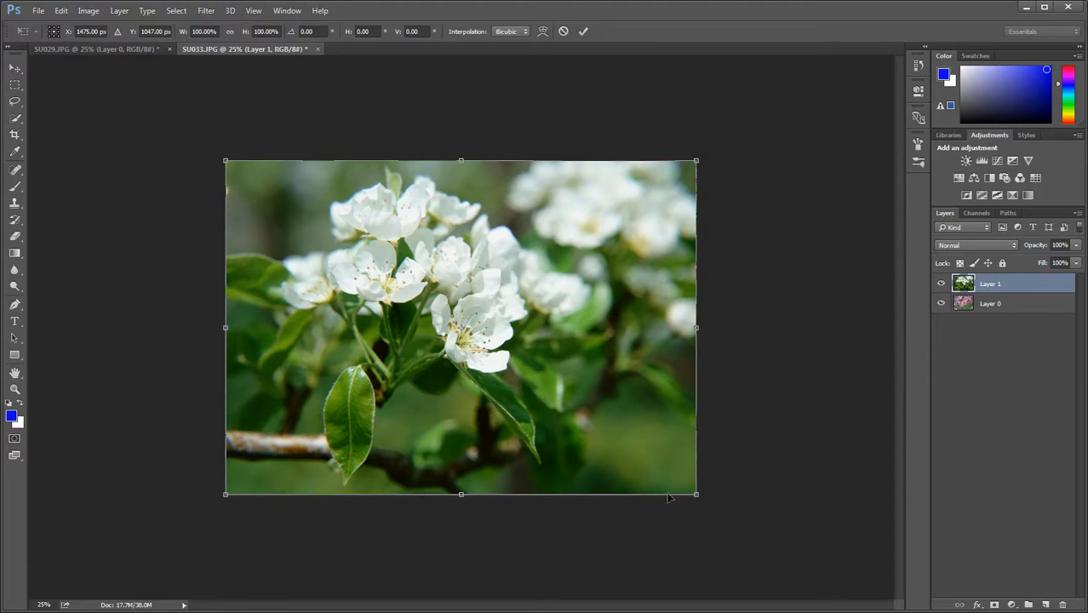
drag(696, 494, 522, 400)
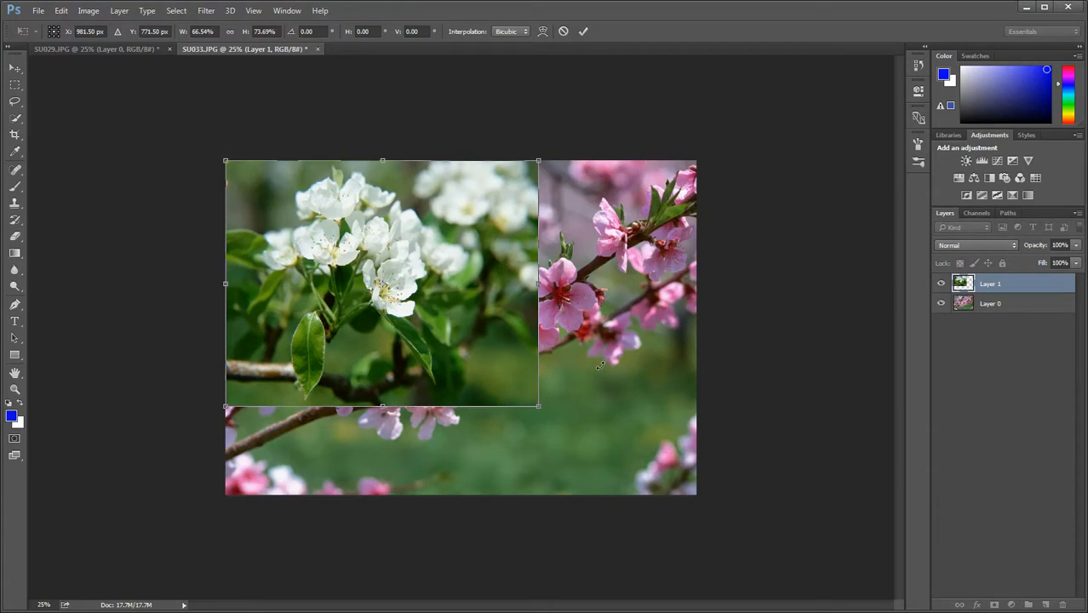
drag(538, 406, 559, 362)
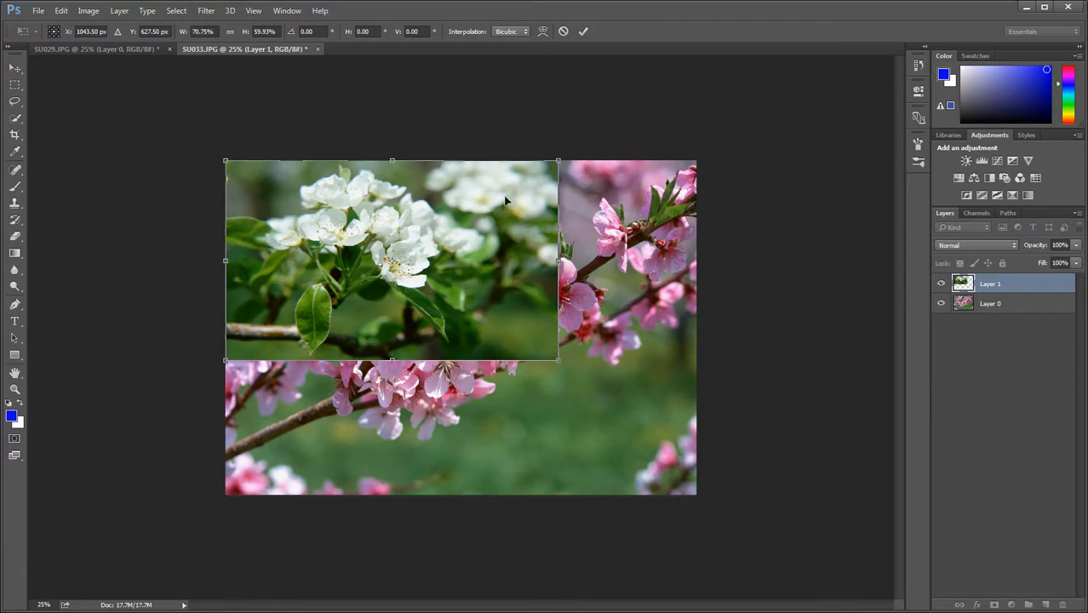
click(564, 31)
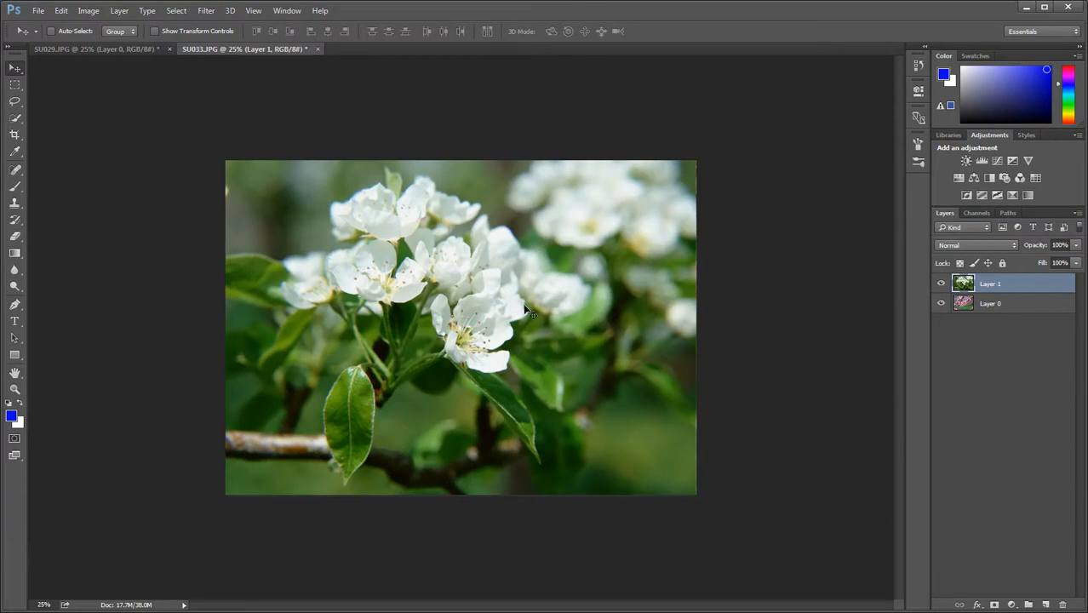
- Scale the white blossom layer proportionally to about 65.6% with Free Transform and center it on the canvas
click(62, 10)
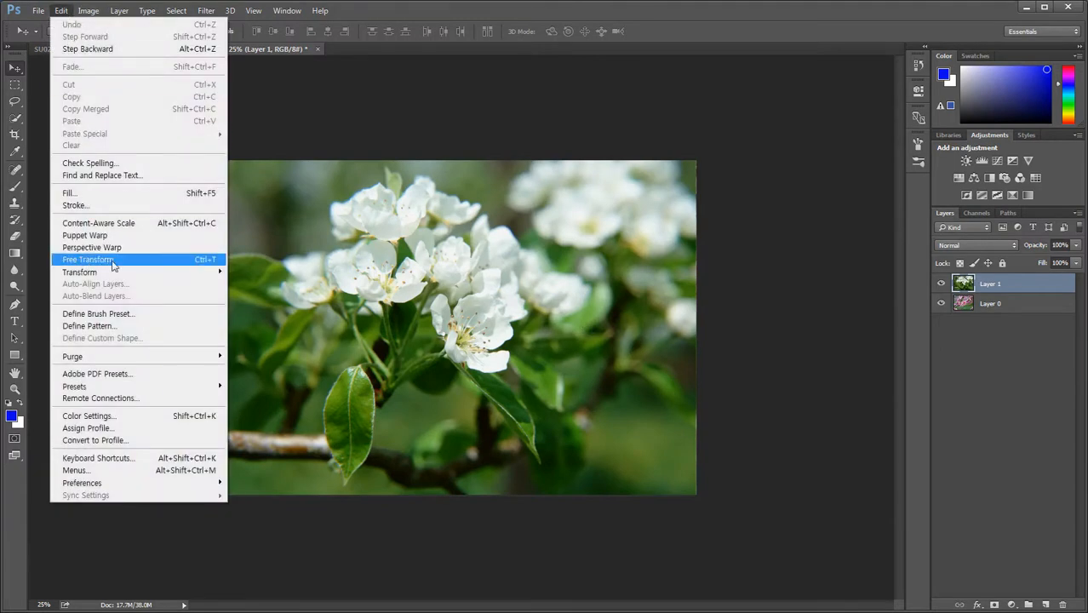
click(118, 264)
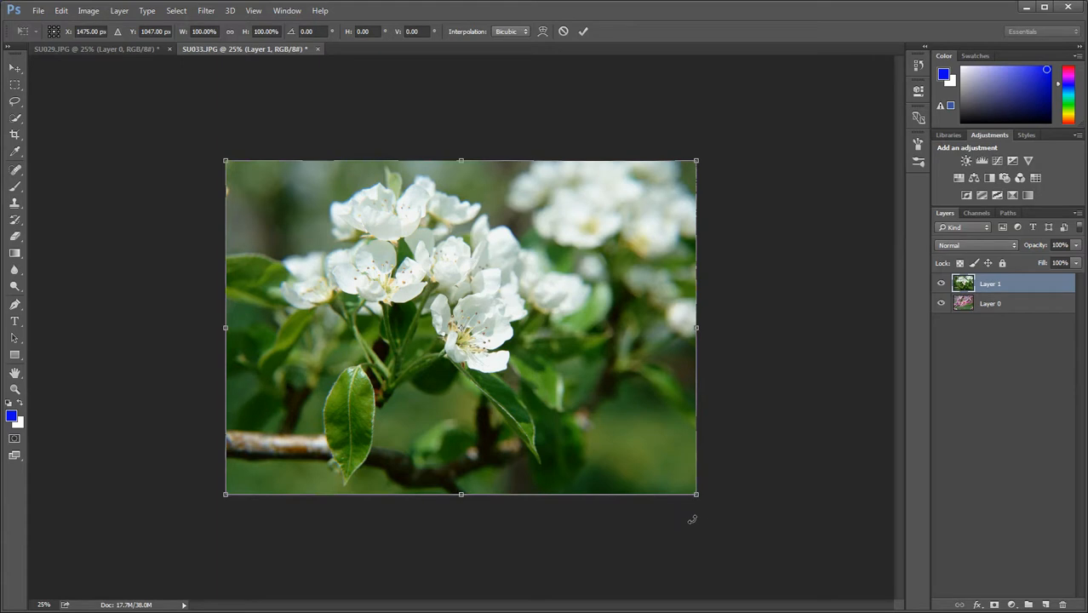
drag(696, 495, 534, 380)
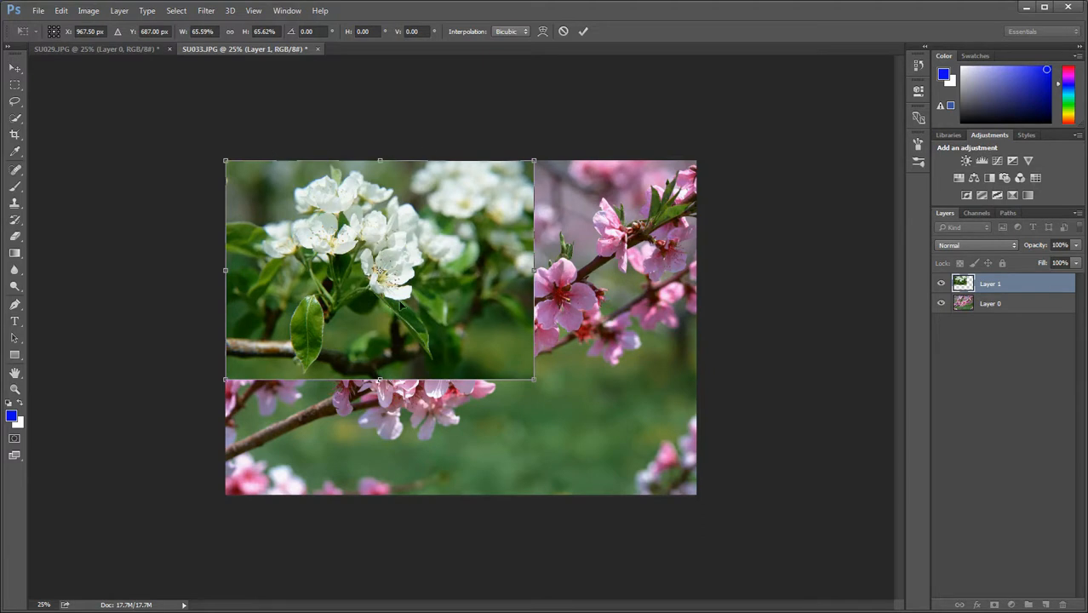
drag(350, 247, 431, 305)
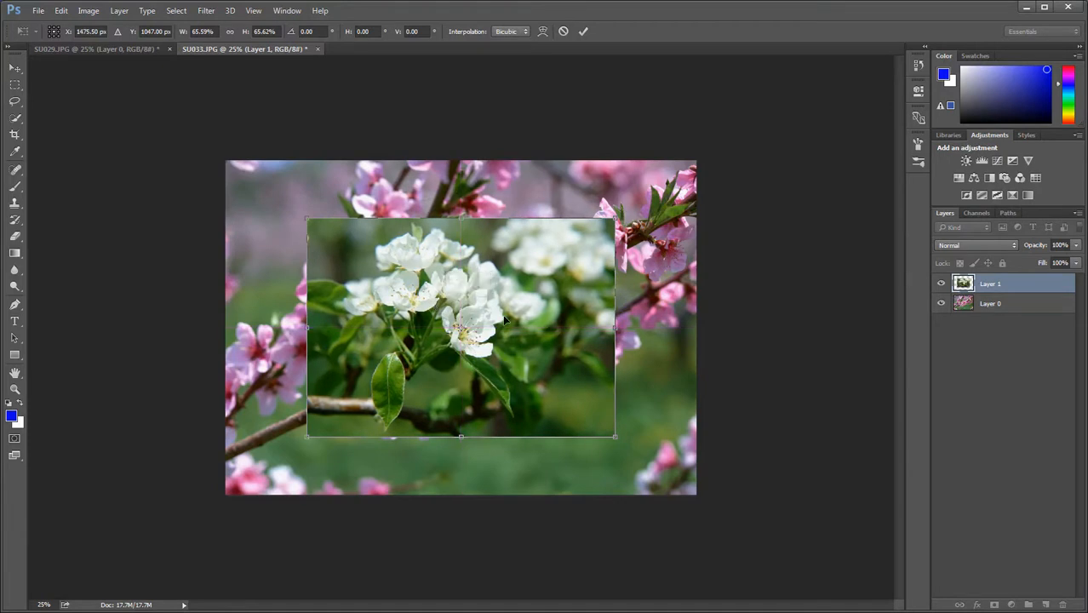
- Rotate the scaled white blossom layer freehand to about -10.7°, and set its rotation to -20°
drag(626, 455, 642, 420)
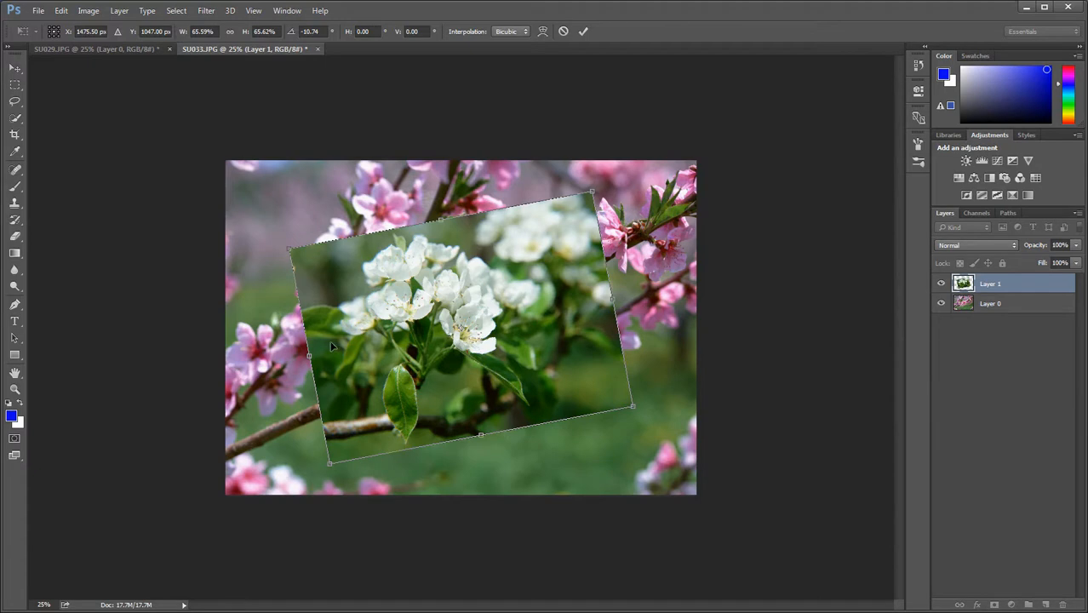
click(312, 31)
text(-20)
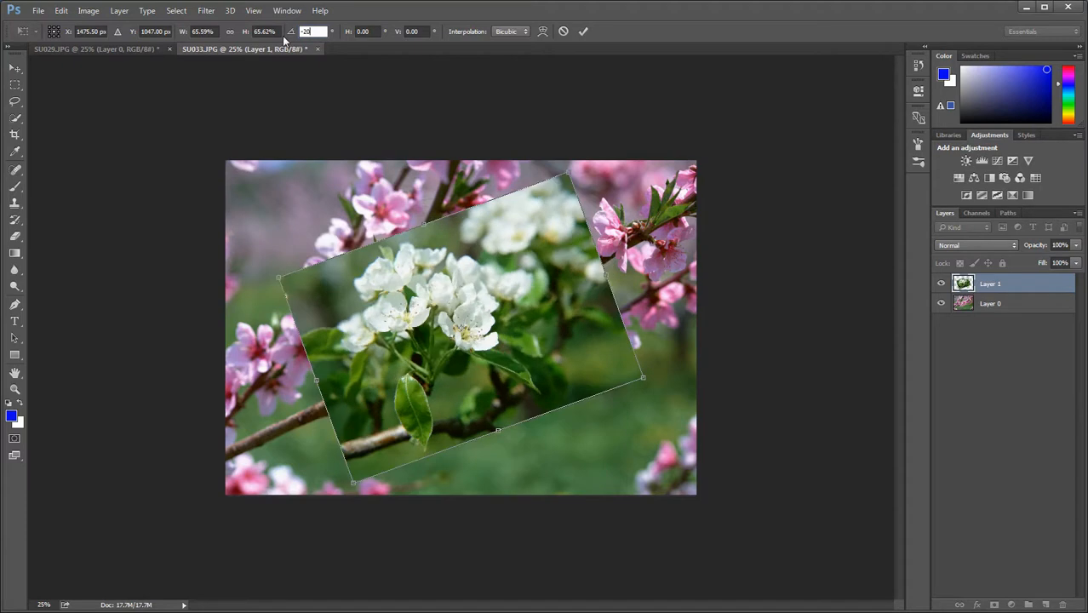
key(Return)
- Try out-of-range rotation values for the white blossom layer, and reset its rotation to 0°
click(319, 32)
text(0)
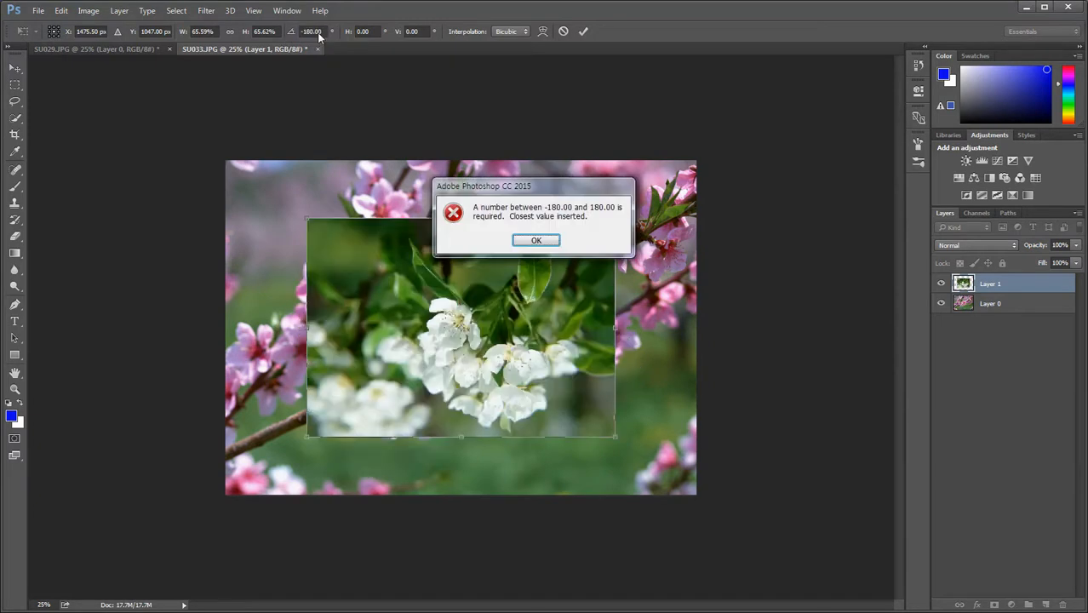
click(536, 240)
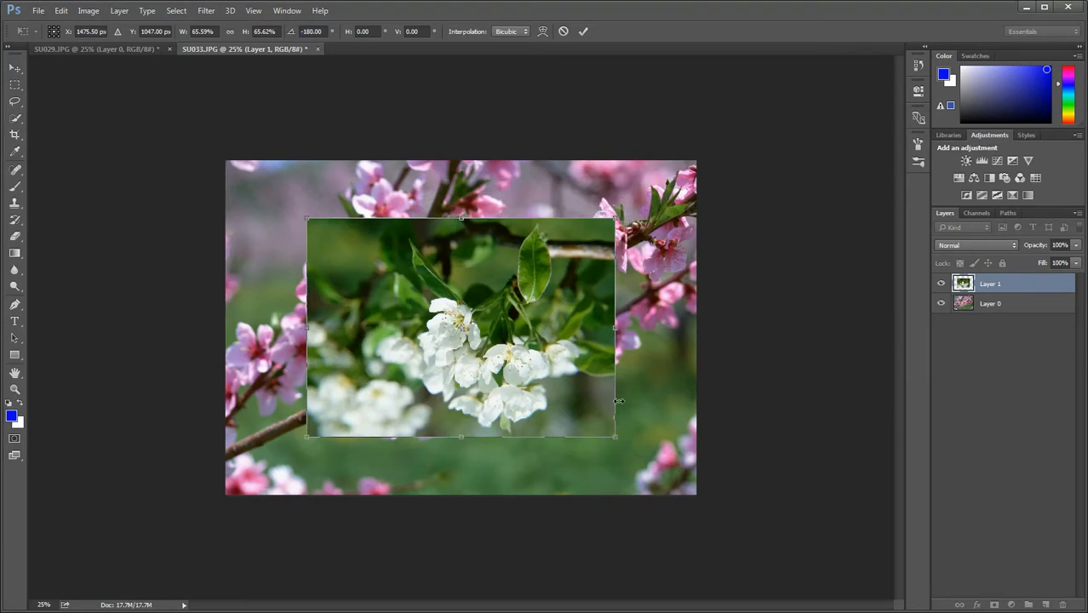
click(323, 31)
text(36)
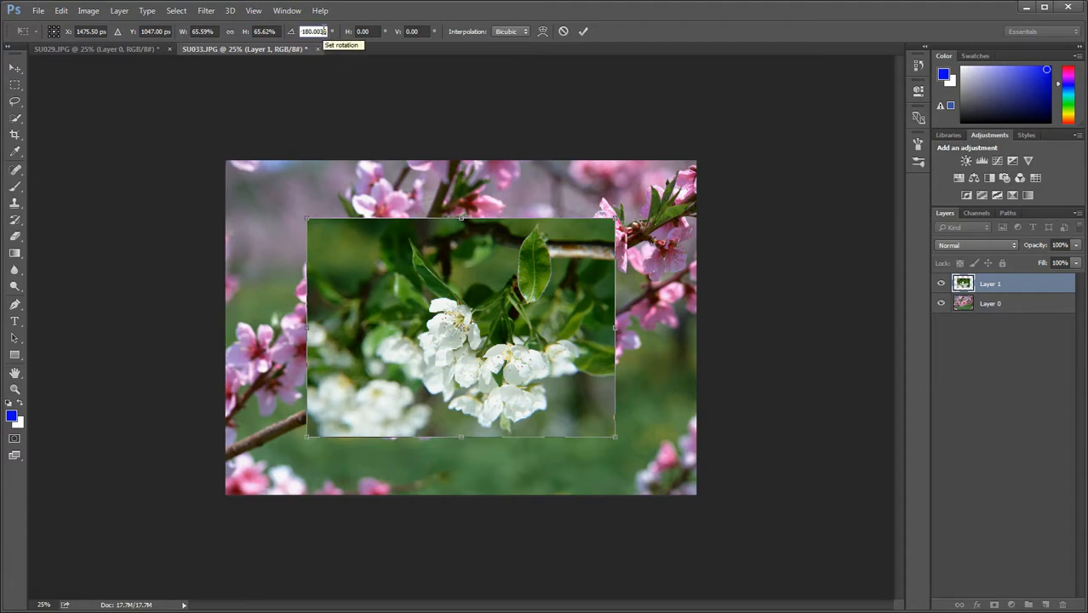
key(Return)
text(0)
key(Return)
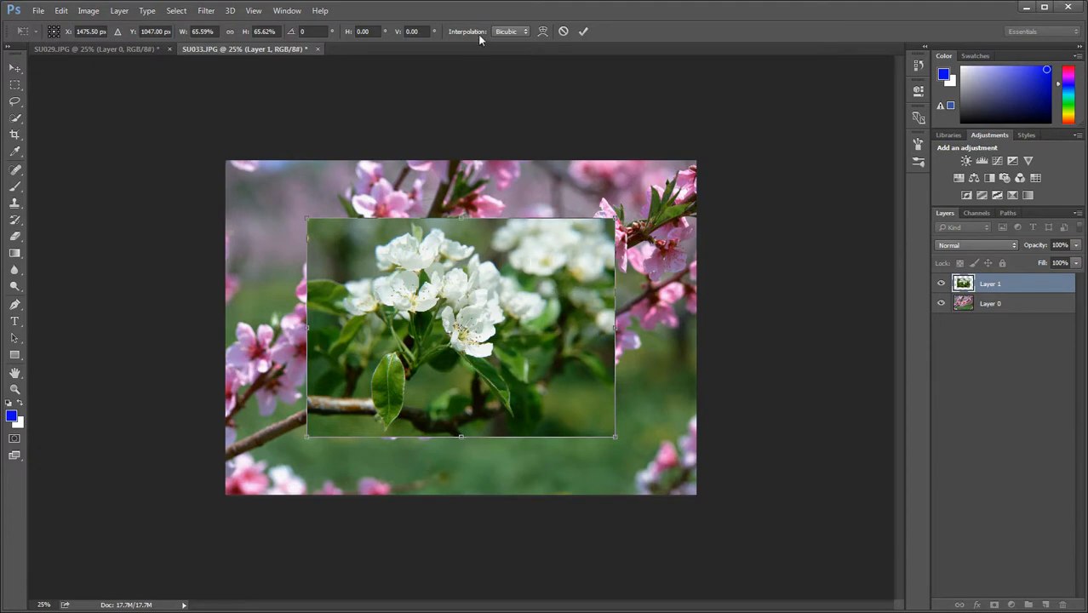
- Set the transform's interpolation to Bicubic Sharper, shift the layer to about X 1267.5 px, Y 847 px, and apply the transform
click(525, 32)
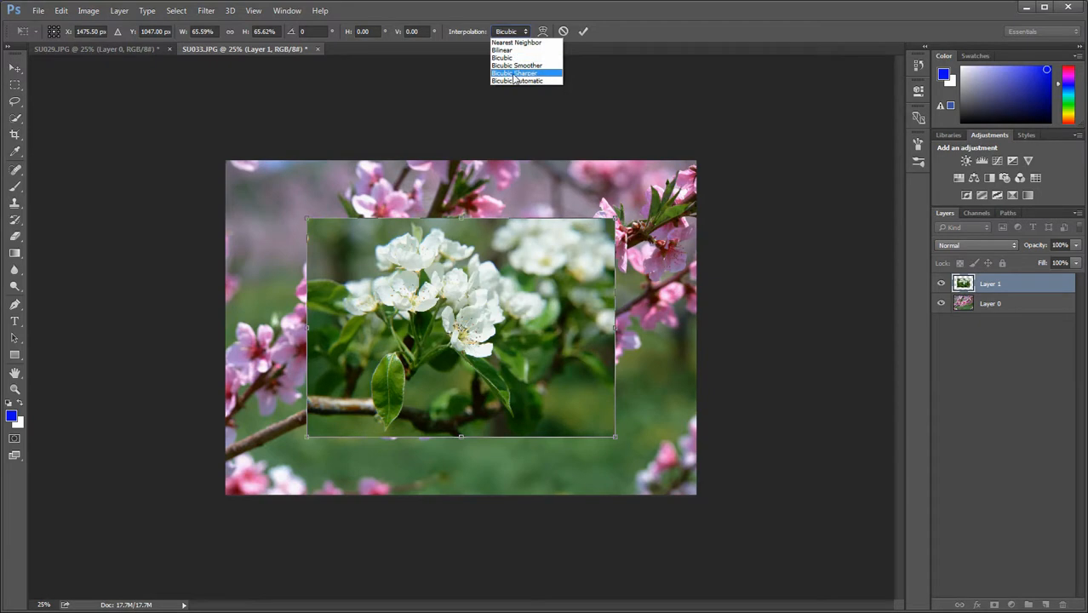
click(513, 74)
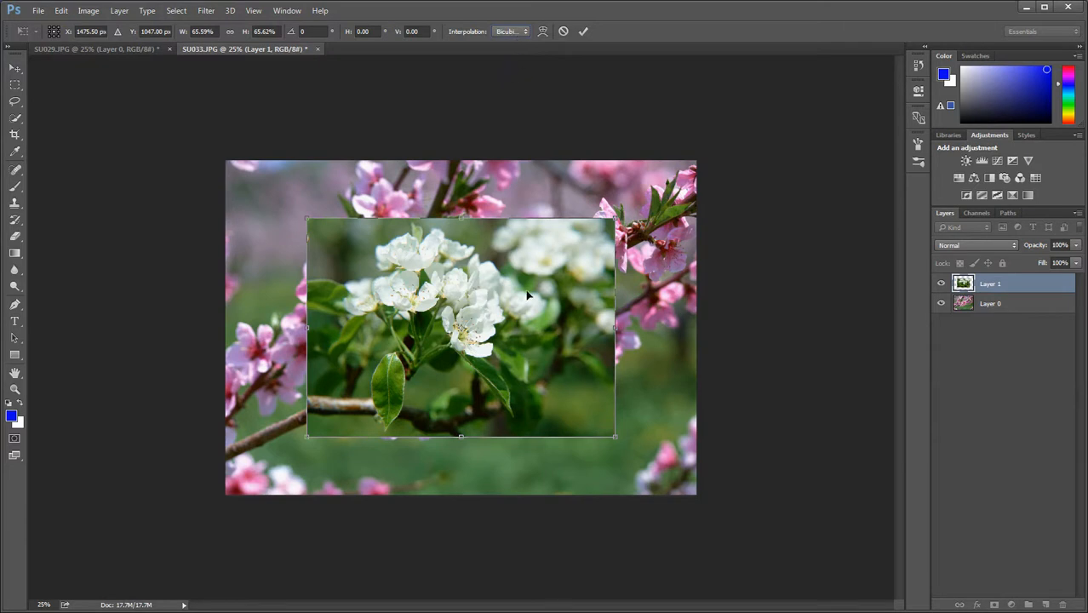
drag(518, 333, 481, 296)
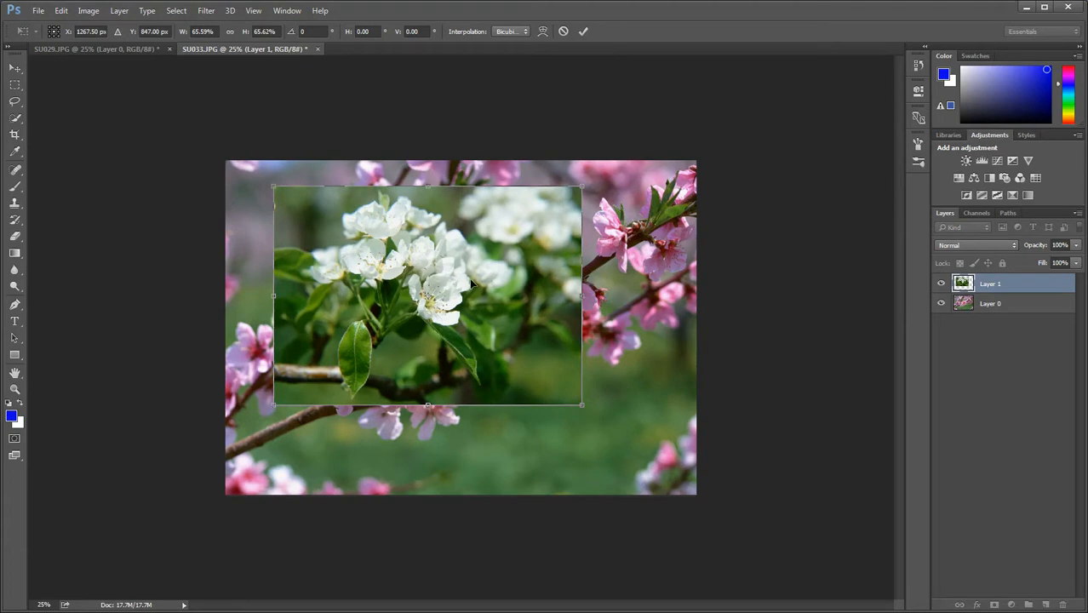
key(Return)
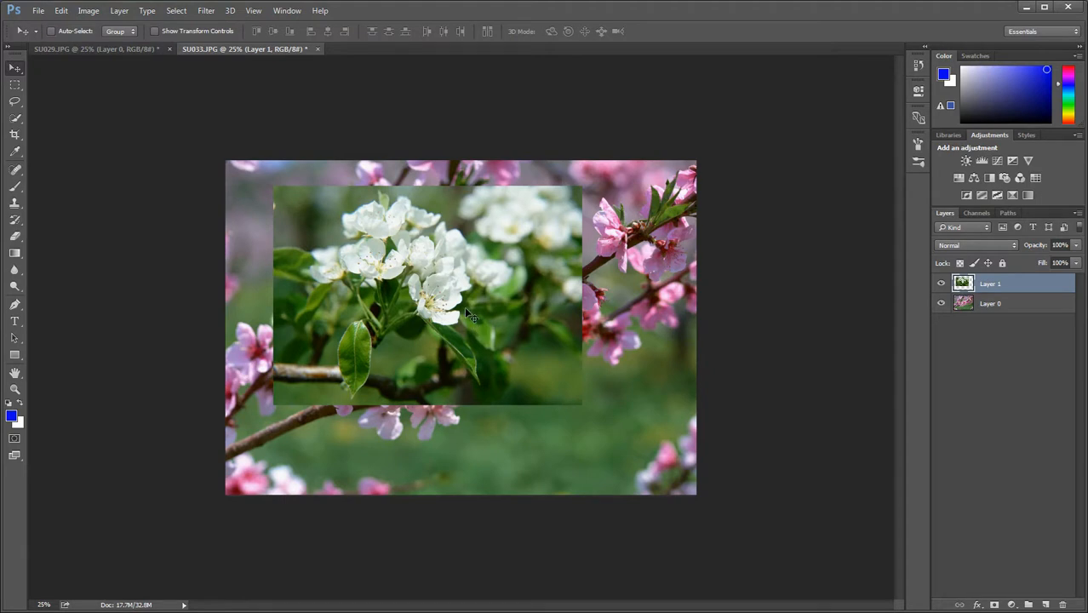
- Try moving the scaled layer near the canvas center, and undo both that move and the transform
drag(442, 300, 470, 321)
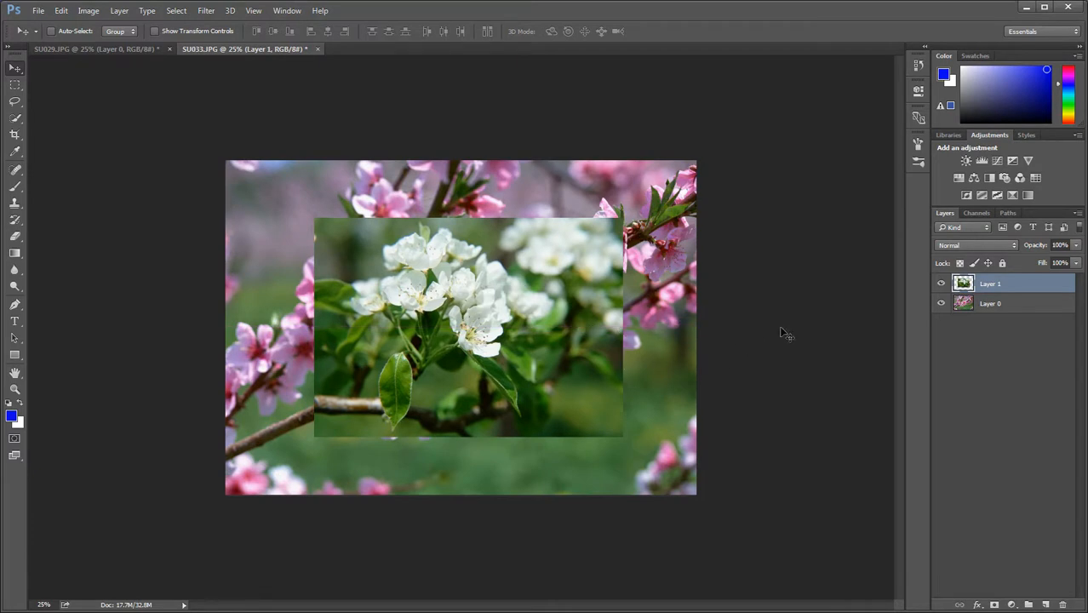
key(ctrl)
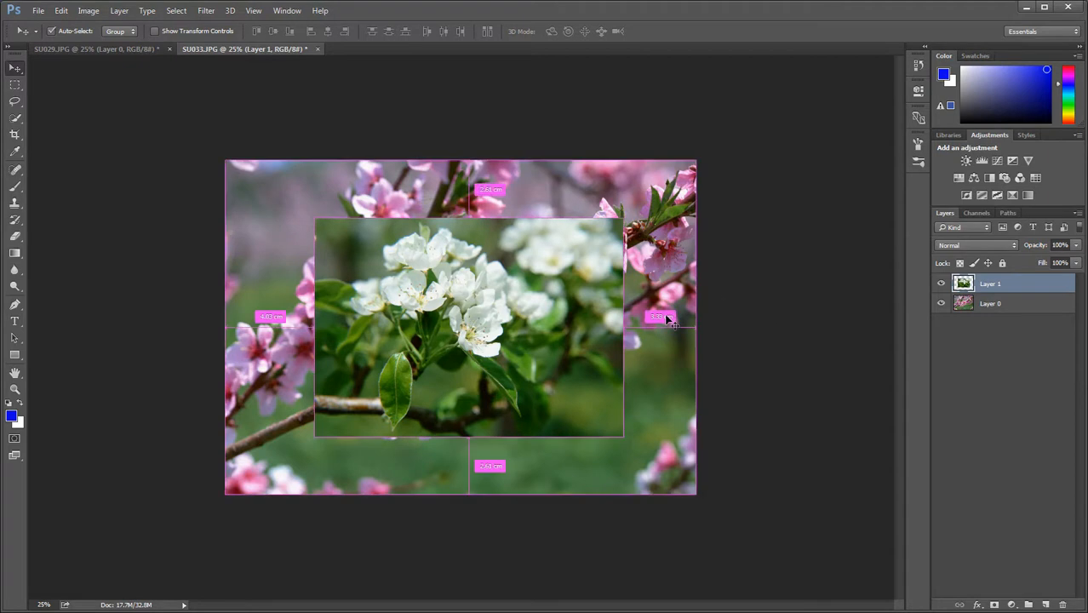
key(ctrl+alt+z)
key(ctrl+alt+z)
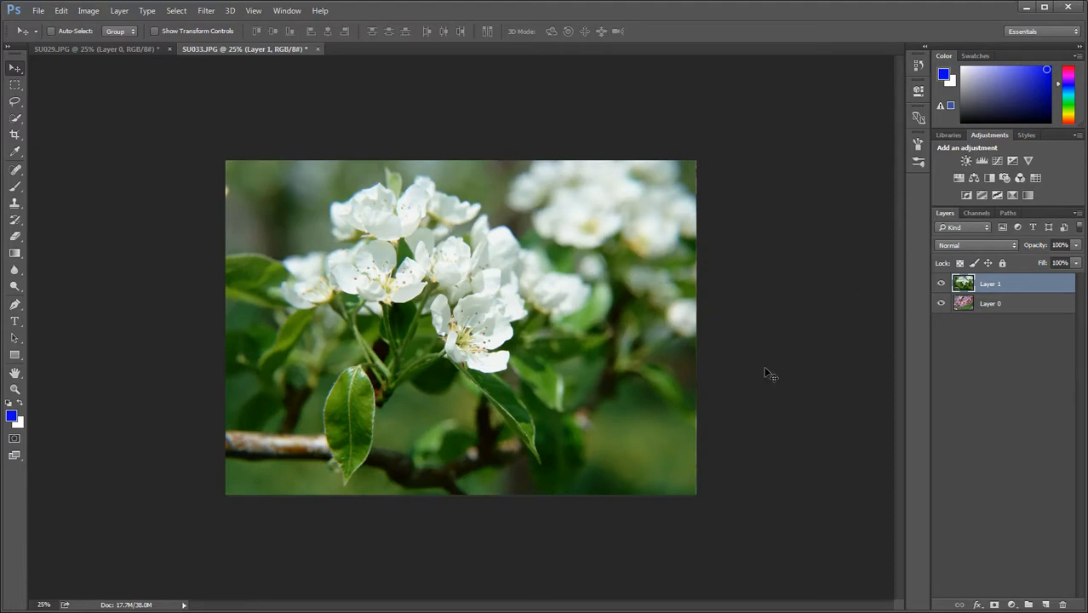
- Toggle the visibility of both layers to compare the white blossom photo with the pink blossom photo
click(940, 304)
click(940, 283)
click(941, 304)
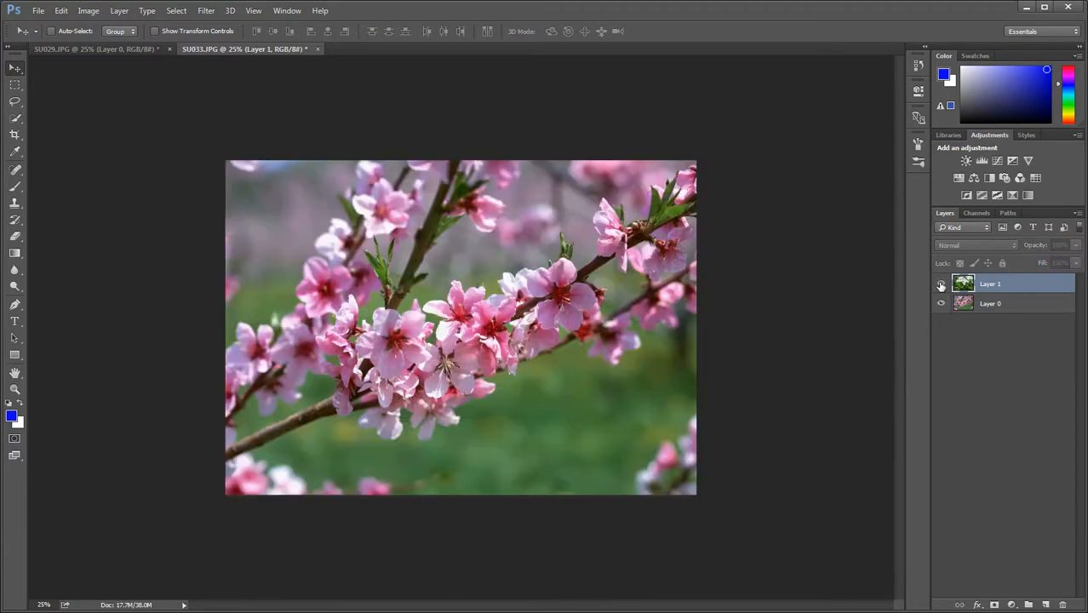
click(941, 283)
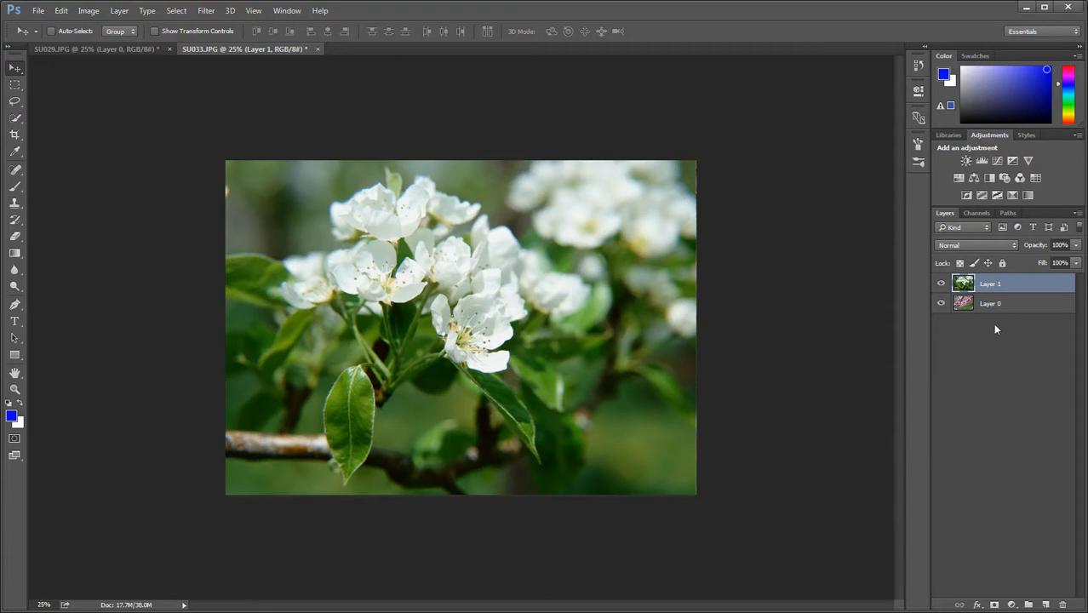
- Add a layer mask to the white blossom layer and make the layer's image the target for the Brush tool
click(994, 604)
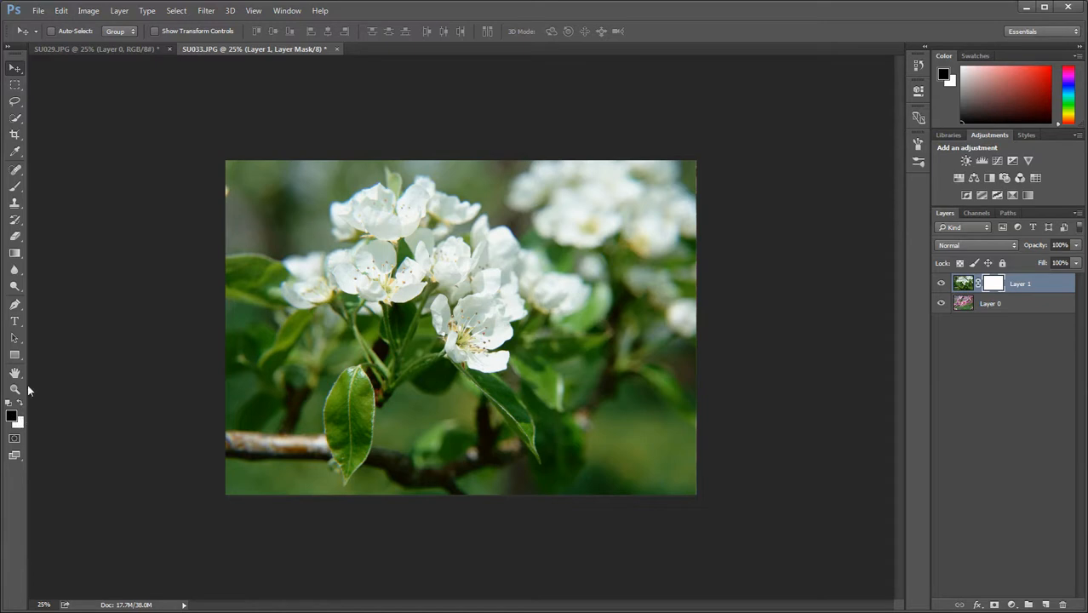
click(14, 189)
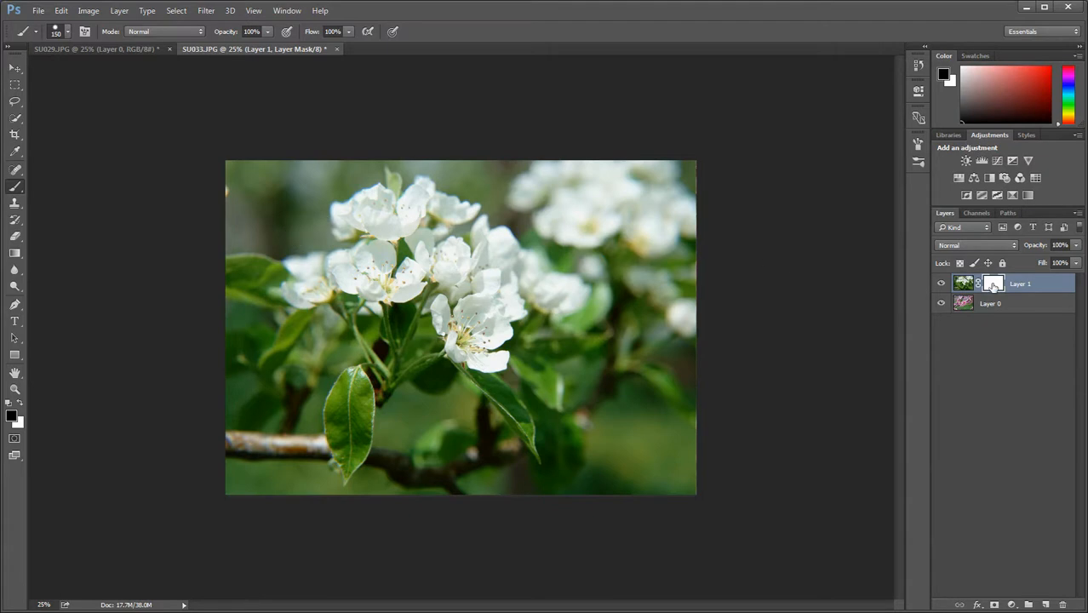
click(963, 287)
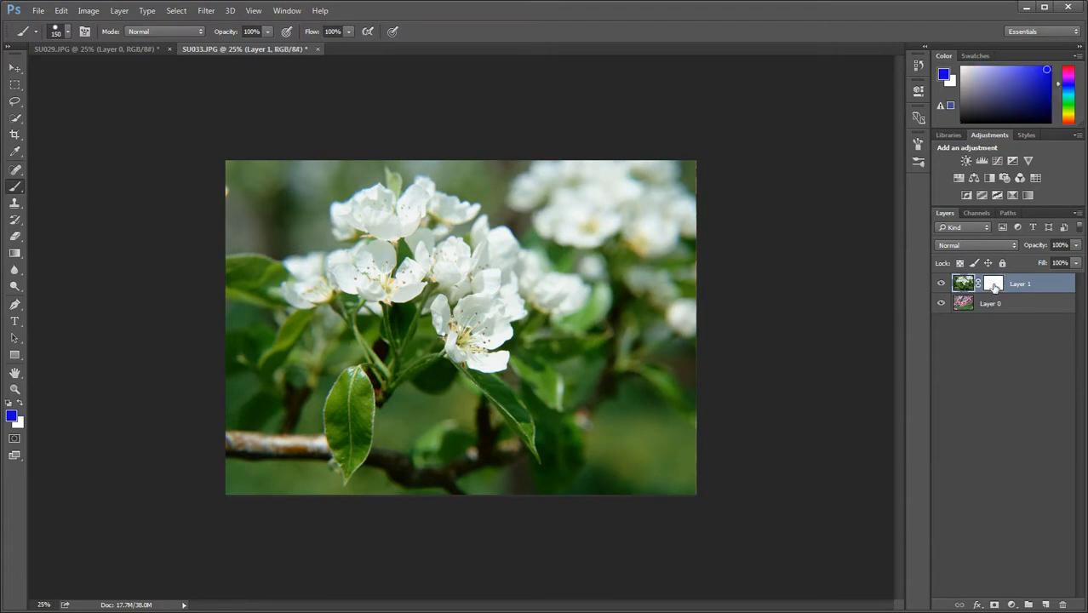
click(994, 287)
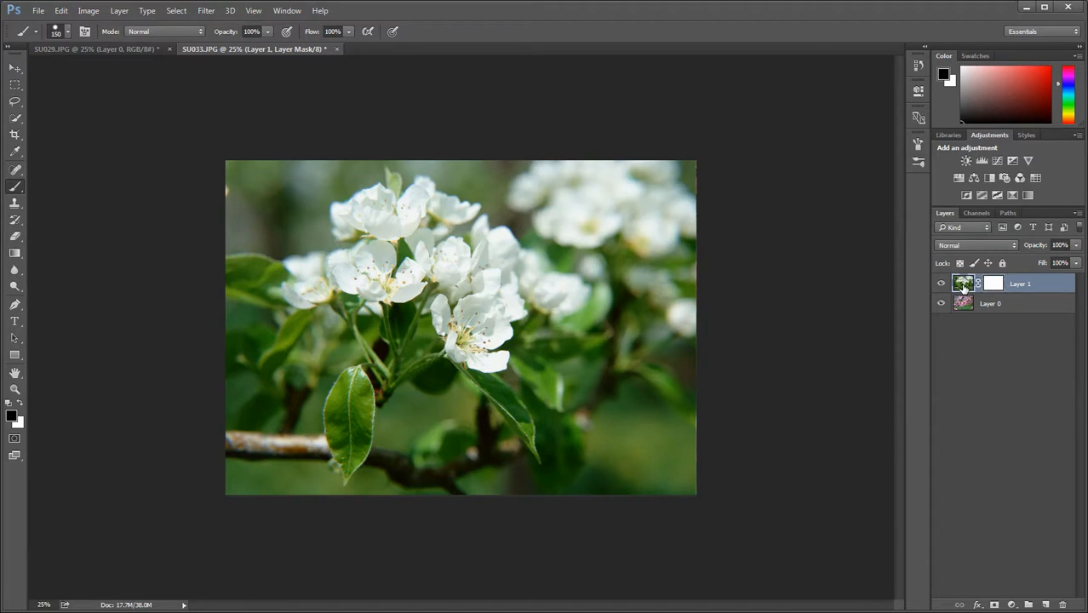
click(963, 287)
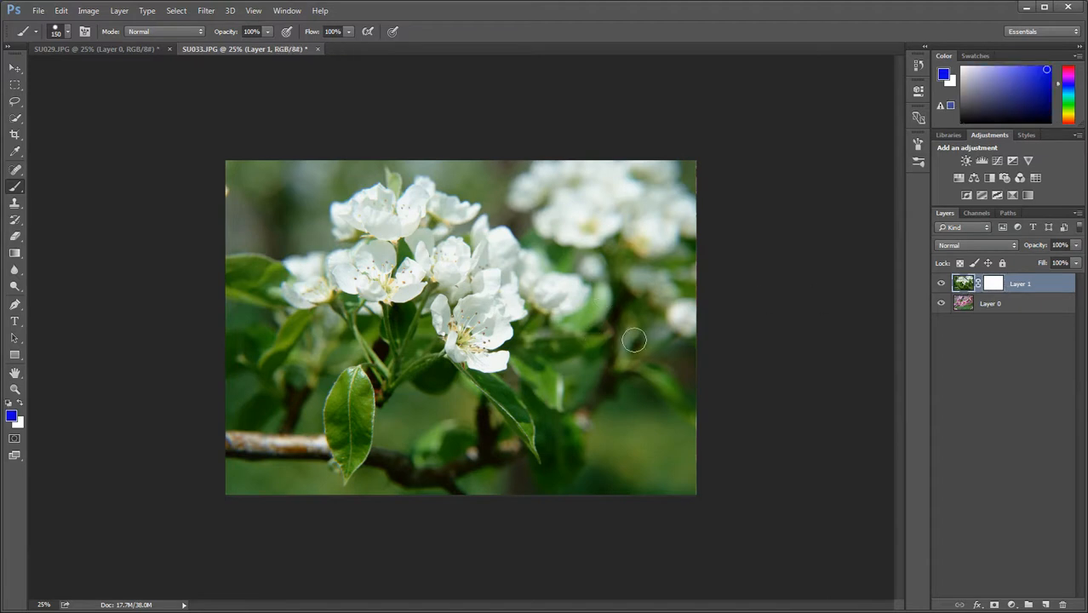
- Target the white blossom layer's mask and paint black along the lower outline of the white flowers with a 70 px brush
click(992, 286)
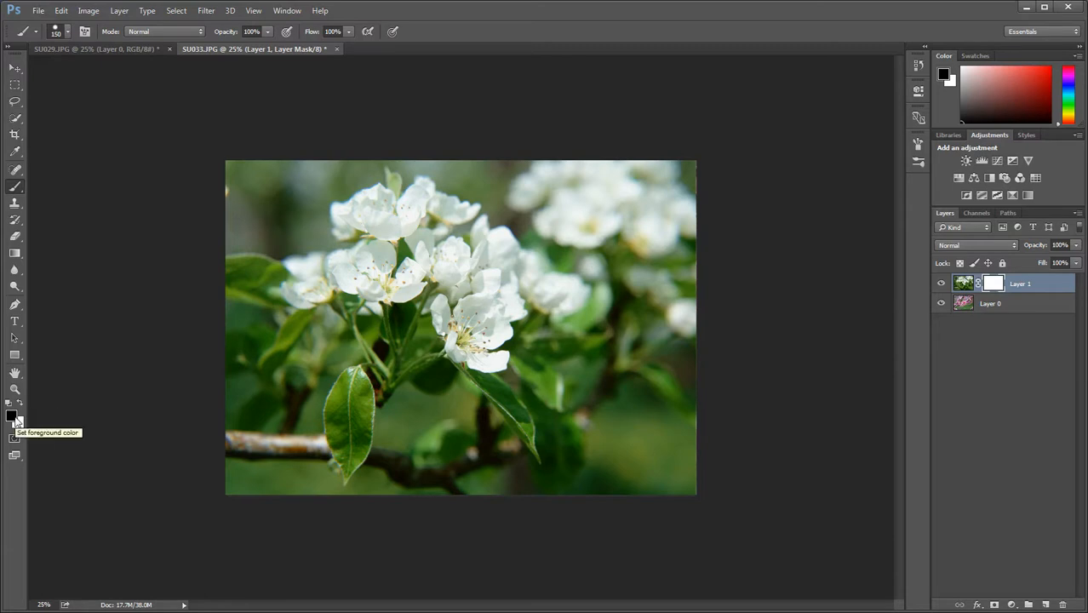
right_click(17, 191)
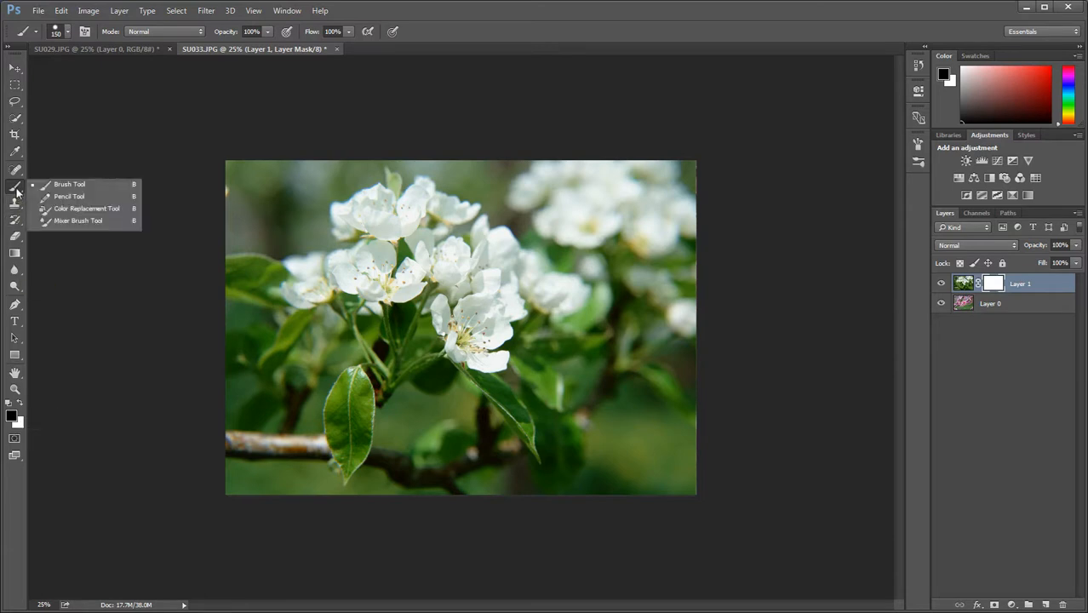
click(41, 184)
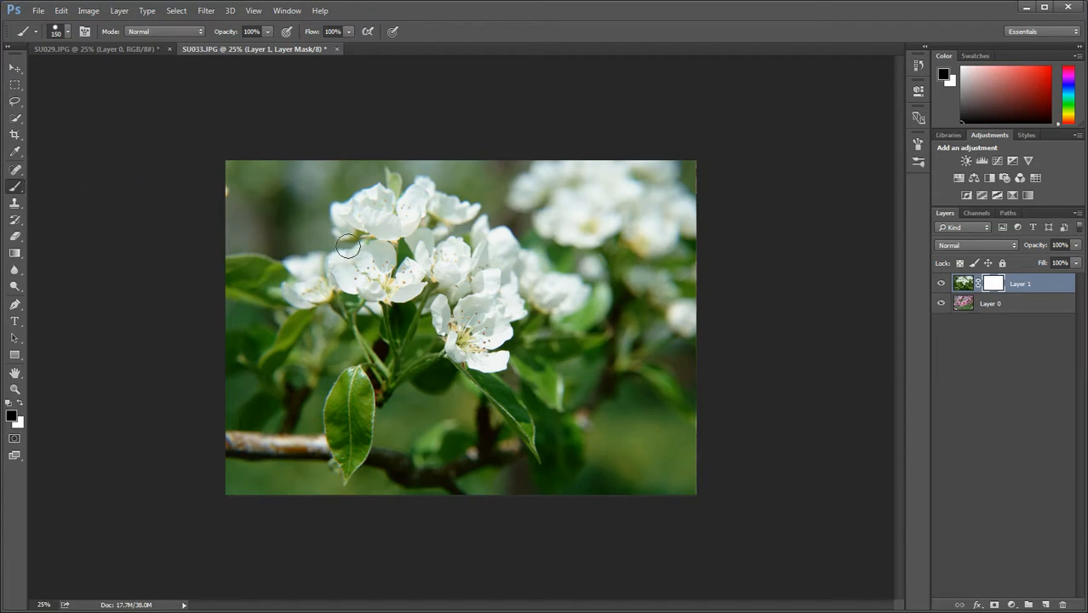
key(bracketleft)
key(bracketleft)
key(bracketleft)
key(bracketleft)
key(bracketleft)
mouse_move(356, 238)
mouse_down()
mouse_move(325, 268)
mouse_move(327, 287)
mouse_move(385, 310)
mouse_move(426, 295)
mouse_move(423, 327)
mouse_move(448, 370)
mouse_move(506, 376)
mouse_move(517, 364)
mouse_up()
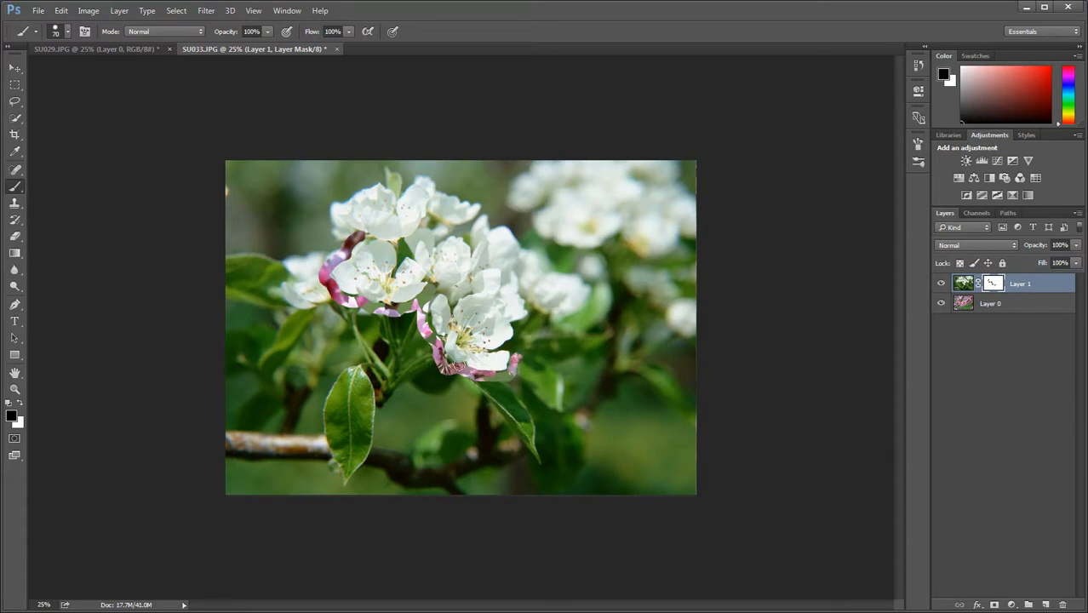
- Undo the last mask stroke and trace black around the rest of the white cluster, using a smaller brush of 45 to 35 px
key(ctrl+z)
mouse_move(447, 362)
mouse_down()
mouse_move(490, 378)
mouse_move(512, 371)
mouse_move(514, 348)
mouse_up()
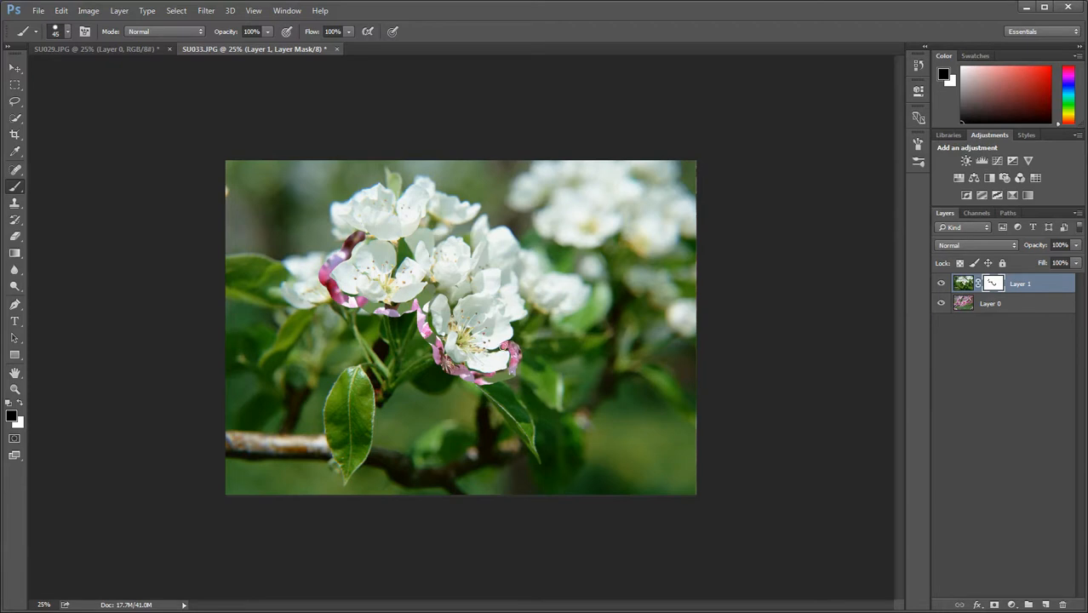
mouse_move(514, 343)
mouse_down()
mouse_move(530, 312)
mouse_move(523, 252)
mouse_move(510, 223)
mouse_move(493, 222)
mouse_up()
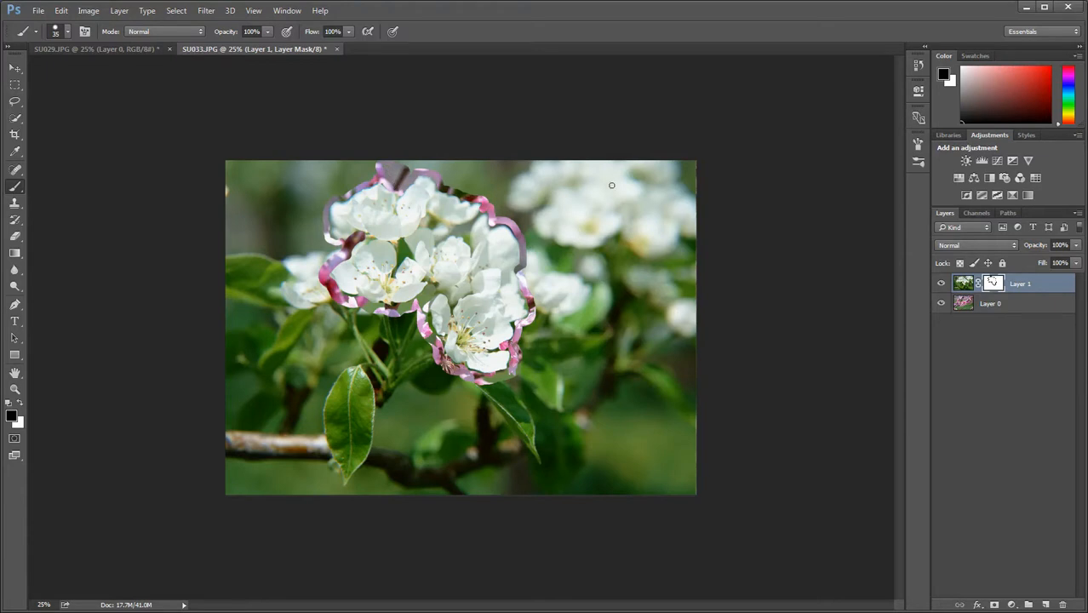
- Enlarge the brush to 400 px and paint black on the mask to hide everything outside the traced white blossoms
key(bracketright)
key(bracketright)
key(bracketright)
key(bracketright)
key(bracketright)
key(bracketright)
key(bracketright)
key(bracketright)
mouse_move(683, 163)
mouse_down()
mouse_move(705, 210)
mouse_move(650, 149)
mouse_move(671, 228)
mouse_move(596, 136)
mouse_move(647, 212)
mouse_move(649, 284)
mouse_up()
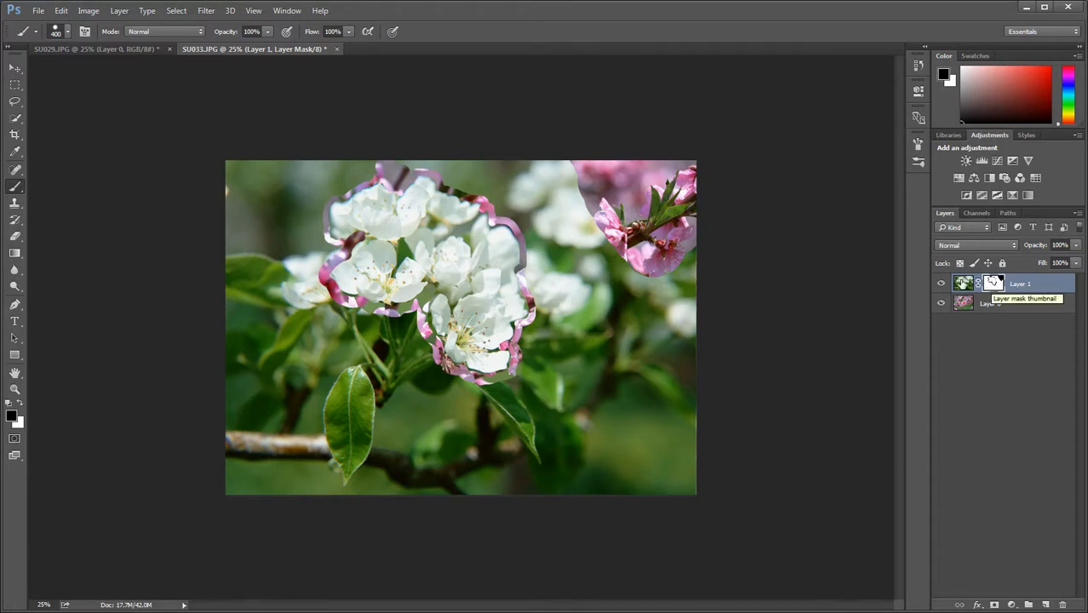
mouse_move(685, 285)
mouse_down()
mouse_move(593, 183)
mouse_move(618, 234)
mouse_move(559, 184)
mouse_move(571, 213)
mouse_move(539, 187)
mouse_move(418, 141)
mouse_move(505, 167)
mouse_move(566, 214)
mouse_move(636, 294)
mouse_move(692, 395)
mouse_move(681, 214)
mouse_move(685, 462)
mouse_move(681, 473)
mouse_move(642, 360)
mouse_move(625, 504)
mouse_move(682, 479)
mouse_move(624, 465)
mouse_move(588, 285)
mouse_move(514, 184)
mouse_move(555, 226)
mouse_move(551, 262)
mouse_move(575, 316)
mouse_move(568, 332)
mouse_move(563, 320)
mouse_move(551, 327)
mouse_move(547, 396)
mouse_move(570, 390)
mouse_move(583, 487)
mouse_move(587, 423)
mouse_move(476, 411)
mouse_move(470, 424)
mouse_move(549, 484)
mouse_move(458, 462)
mouse_move(408, 358)
mouse_move(323, 333)
mouse_move(297, 303)
mouse_move(255, 354)
mouse_move(265, 387)
mouse_move(366, 402)
mouse_move(392, 471)
mouse_move(353, 486)
mouse_move(304, 425)
mouse_move(424, 480)
mouse_move(237, 483)
mouse_move(230, 214)
mouse_move(290, 162)
mouse_up()
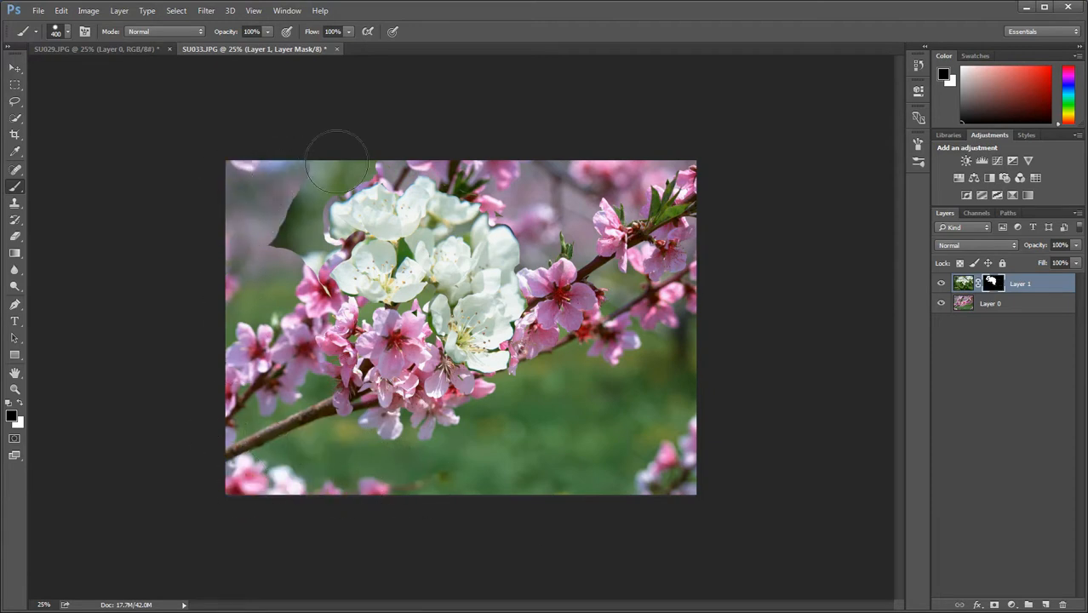
mouse_move(388, 145)
mouse_down()
mouse_move(338, 146)
mouse_move(273, 169)
mouse_up()
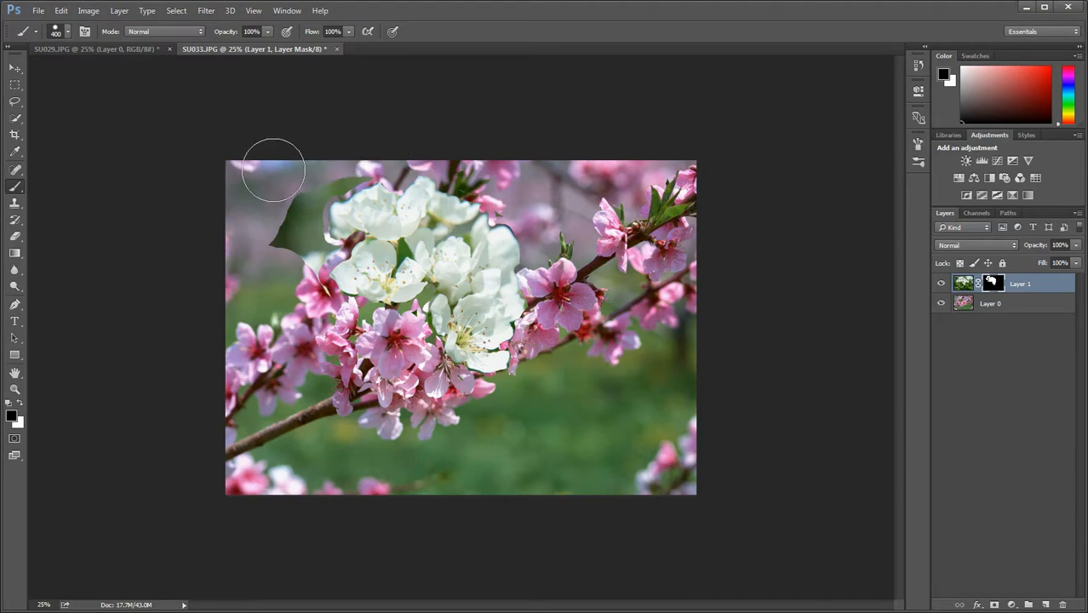
mouse_move(342, 152)
mouse_down()
mouse_move(355, 153)
mouse_move(316, 165)
mouse_move(284, 194)
mouse_move(328, 169)
mouse_move(315, 158)
mouse_move(284, 220)
mouse_move(296, 205)
mouse_move(286, 229)
mouse_move(298, 243)
mouse_move(277, 261)
mouse_move(301, 260)
mouse_up()
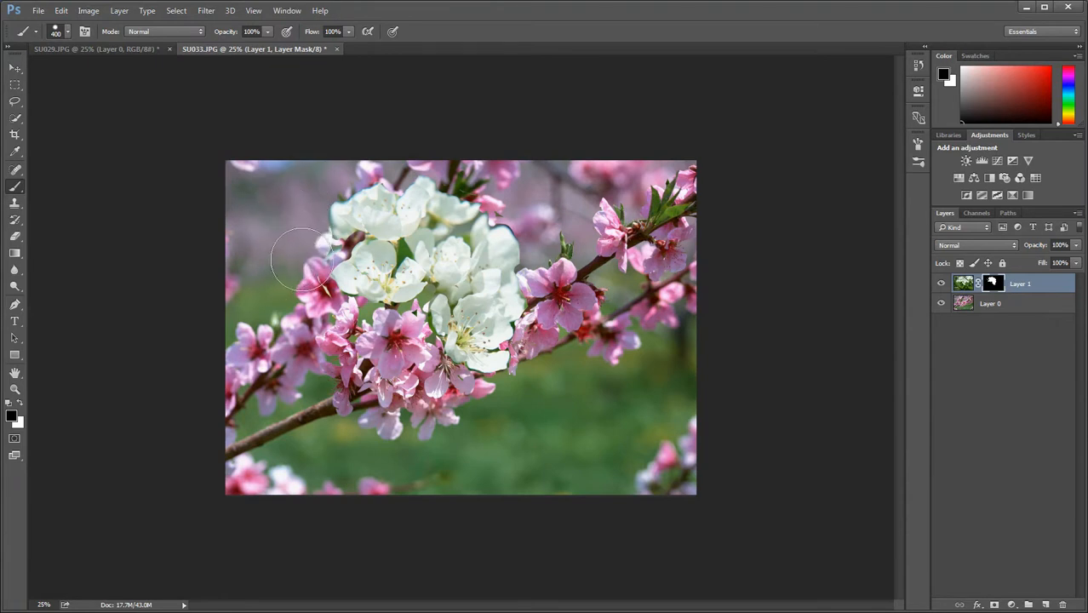
- Reduce the brush to 125 px and trim the remaining fringe along the white blossoms' upper-left edge on the mask
key(bracketleft)
key(bracketleft)
key(bracketleft)
key(bracketleft)
key(bracketleft)
key(bracketleft)
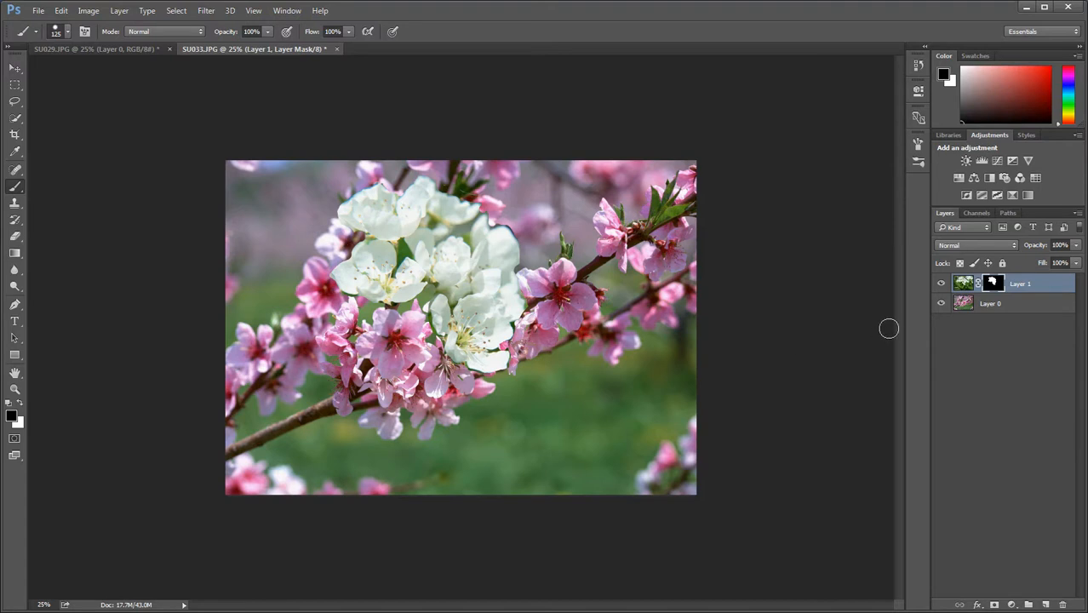
- Display the layer mask by itself, paint over the stray white specks around the shape in black, and return to the image
alt+click(994, 283)
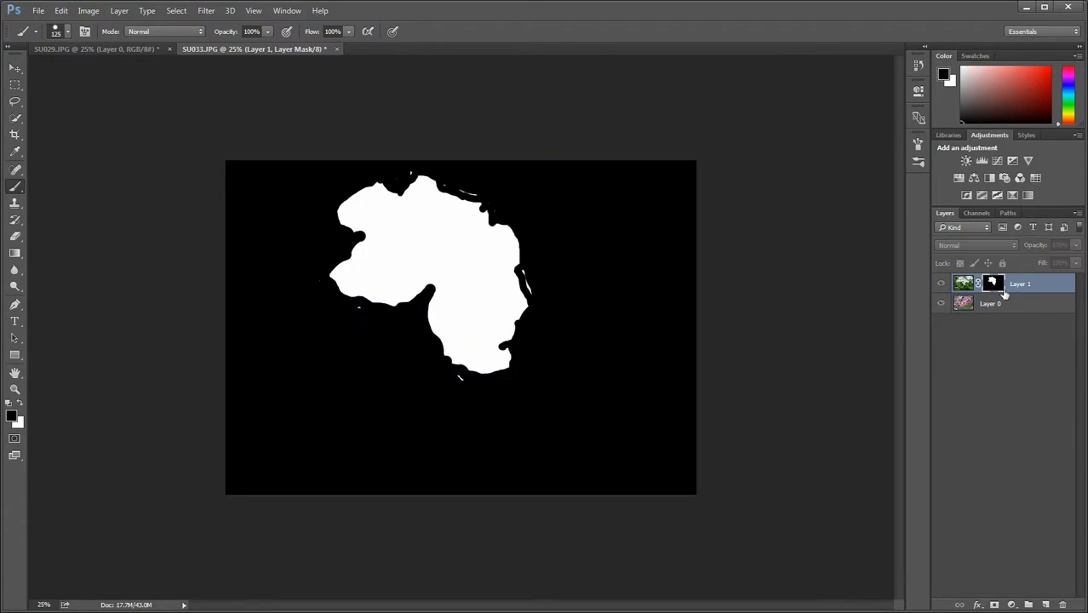
drag(473, 391, 436, 376)
mouse_move(451, 177)
mouse_down()
mouse_move(532, 221)
mouse_move(530, 267)
mouse_move(543, 293)
mouse_move(530, 273)
mouse_up()
drag(407, 177, 400, 175)
alt+click(991, 284)
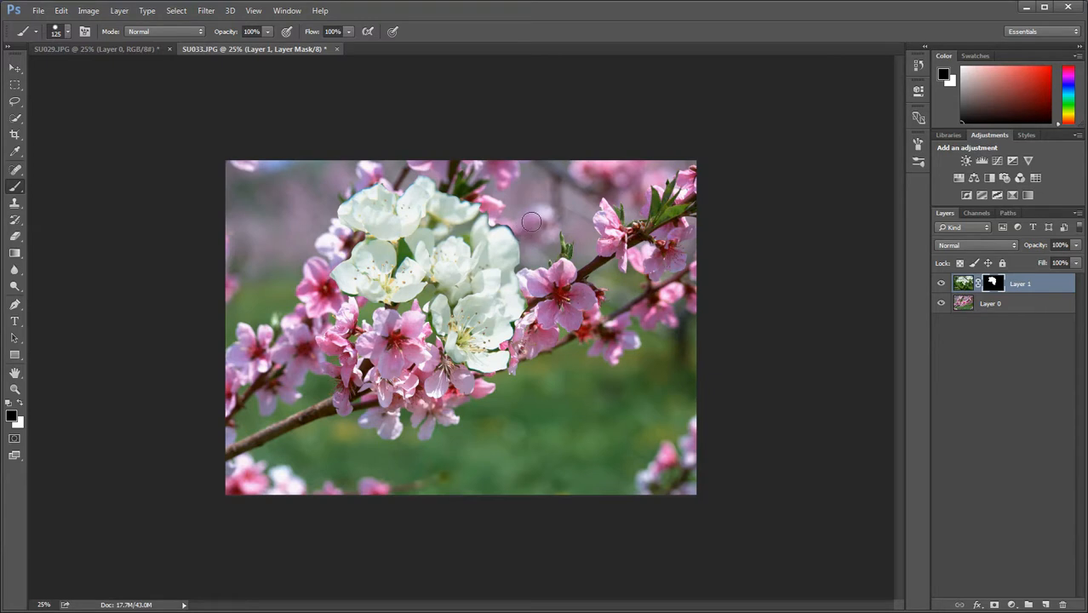
- Mask out the leftover fringe along the white blossoms' right edge with a 40 px brush
scroll(531, 221, up, 3)
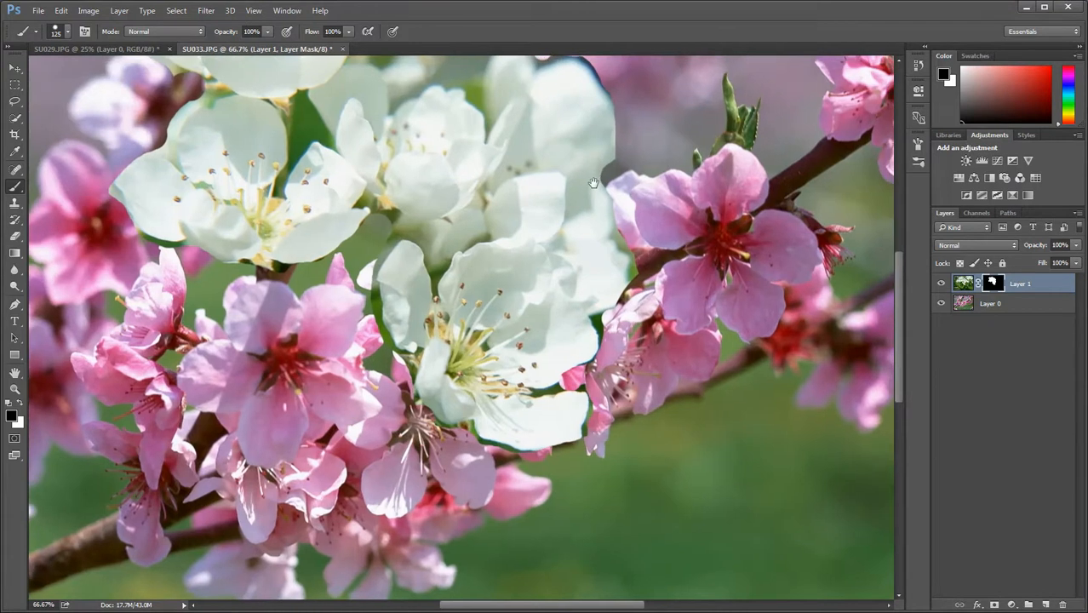
drag(599, 174, 562, 286)
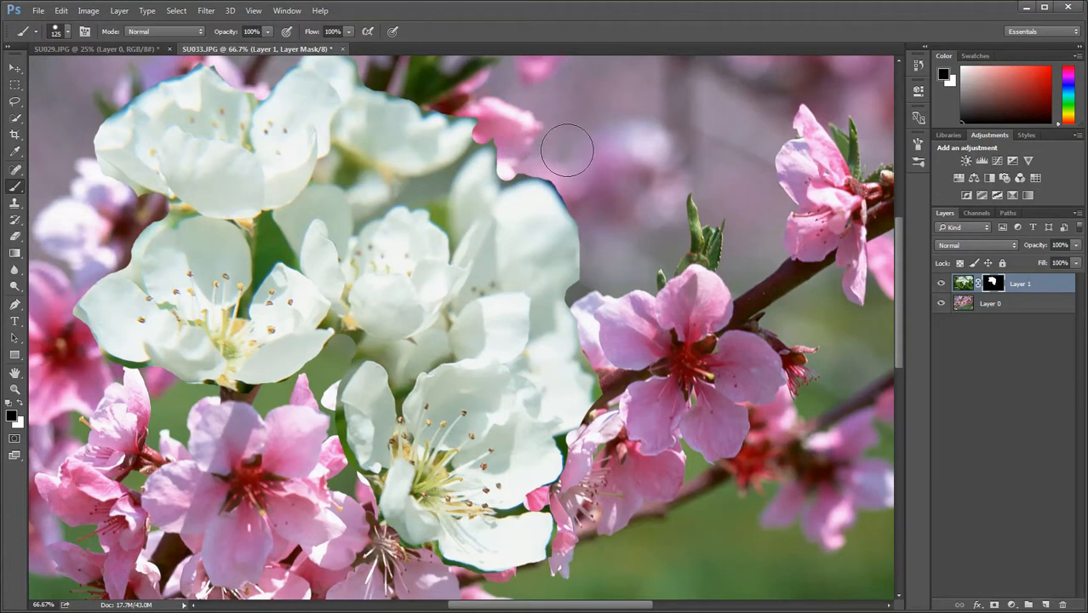
key(bracketleft)
key(bracketleft)
key(bracketleft)
key(bracketleft)
key(bracketleft)
key(bracketleft)
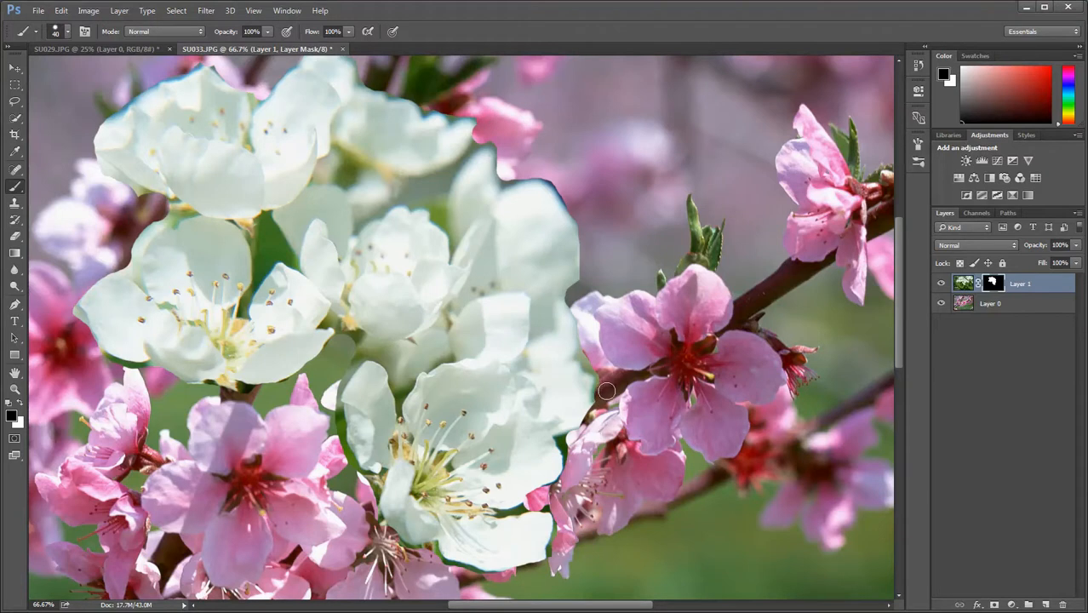
mouse_move(589, 350)
mouse_down()
mouse_move(601, 387)
mouse_move(581, 418)
mouse_up()
drag(357, 420, 458, 337)
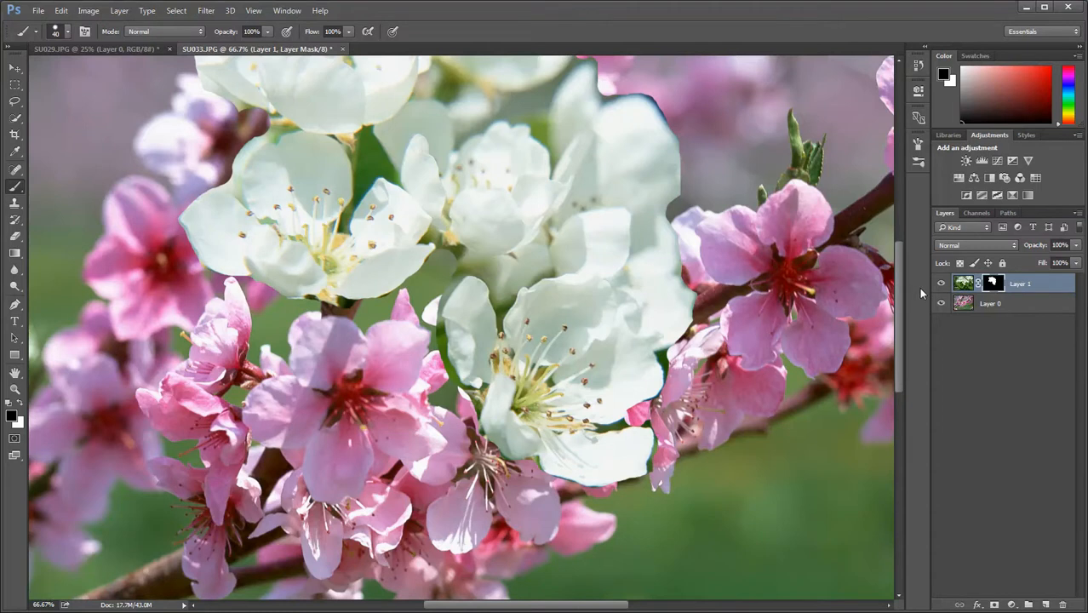
- Display the white blossom layer's mask by itself on the canvas to examine its edges
key(ctrl+minus)
key(ctrl+minus)
key(ctrl+minus)
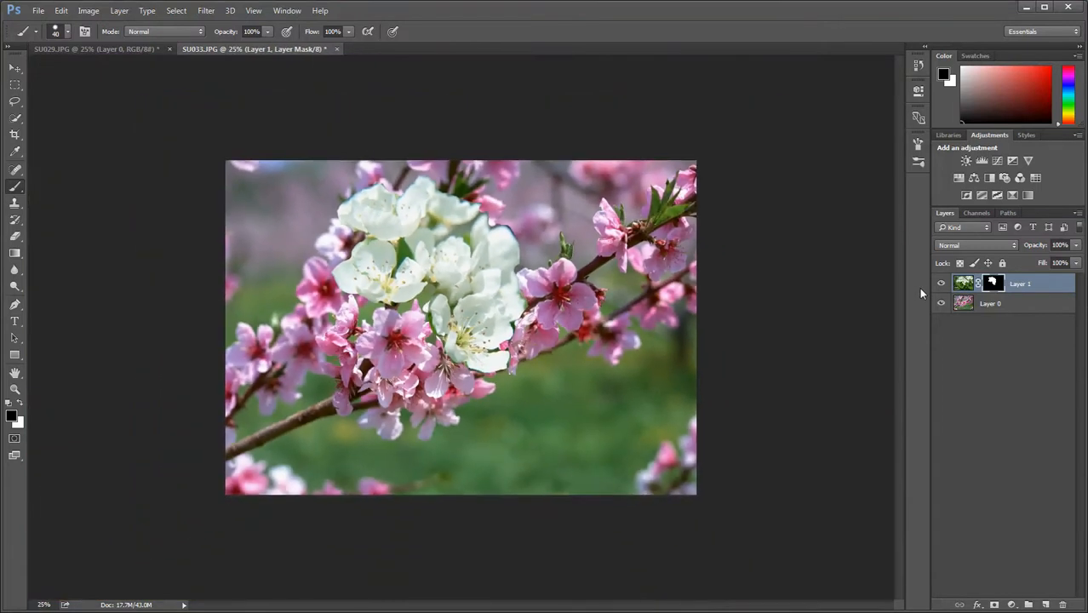
alt+click(997, 286)
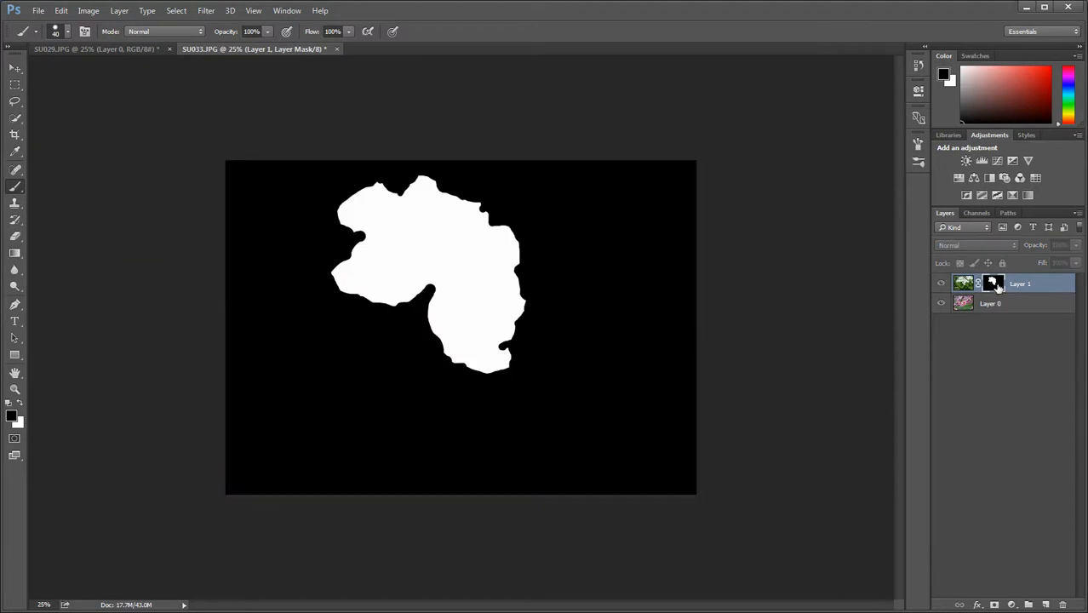
key(alt)
click(209, 12)
mouse_move(225, 153)
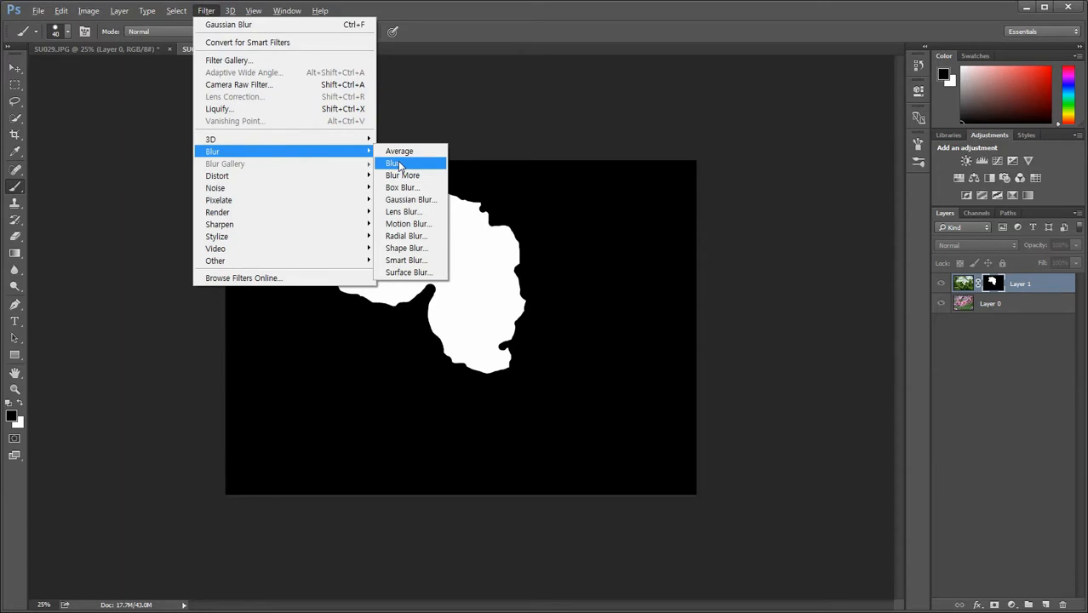
click(407, 236)
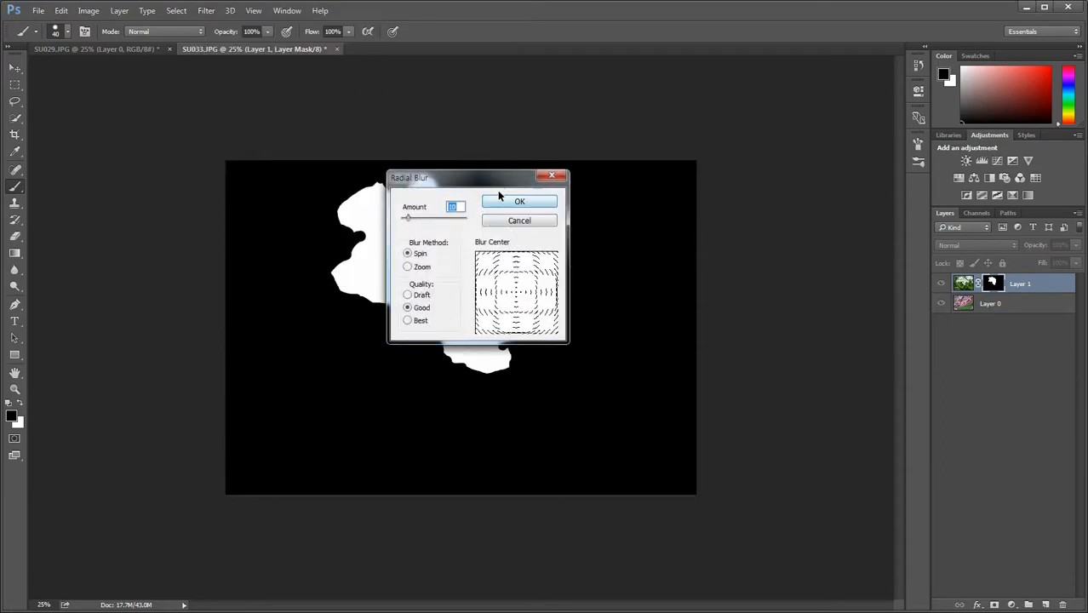
click(598, 236)
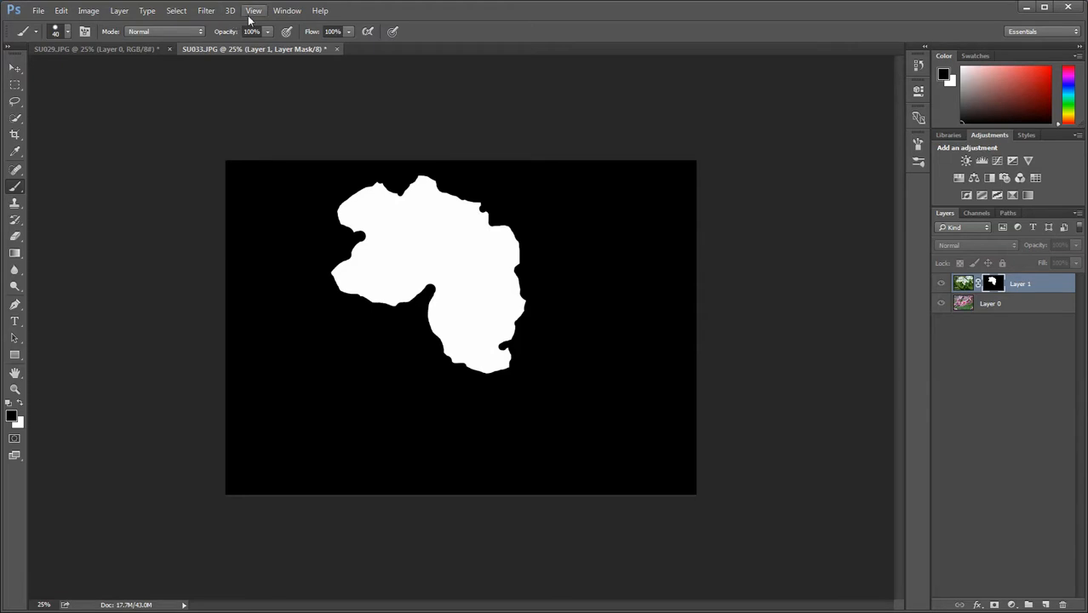
- Try a Gaussian Blur with a 31.9 pixel radius on the mask and cancel it
click(213, 14)
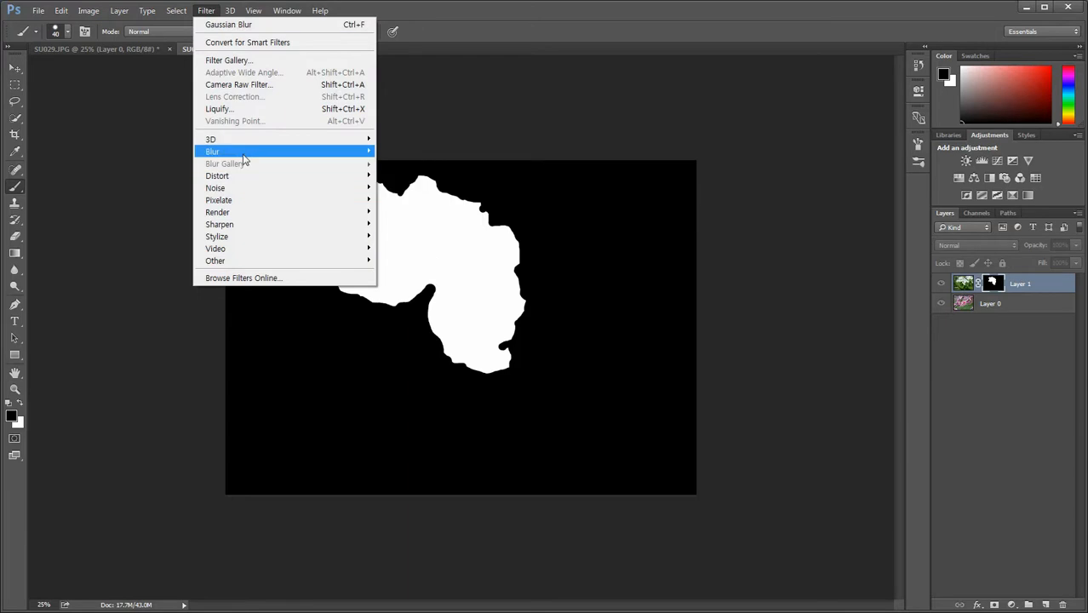
mouse_move(243, 156)
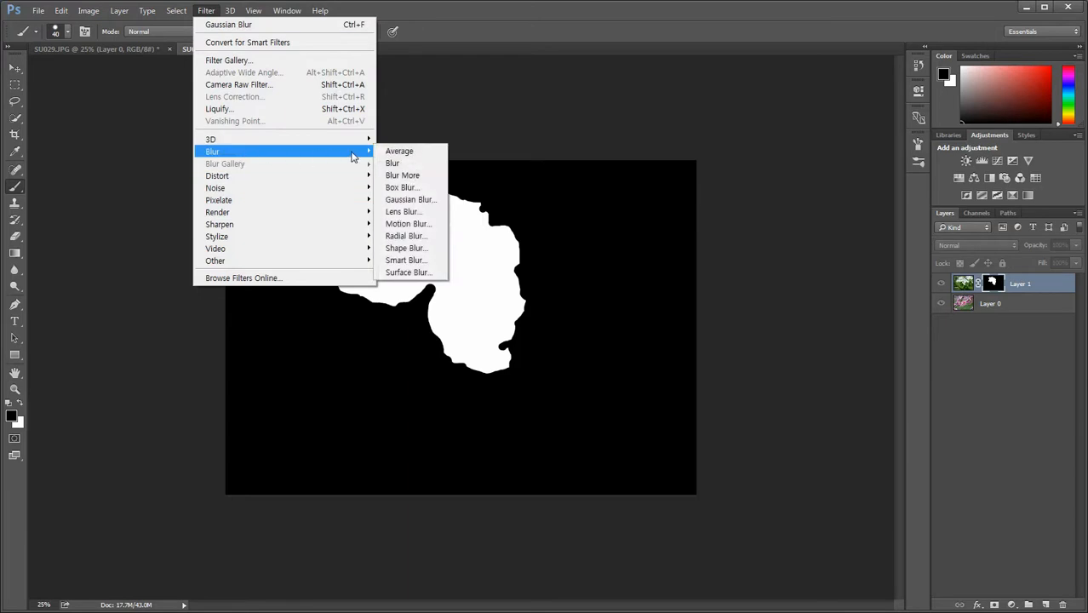
click(415, 199)
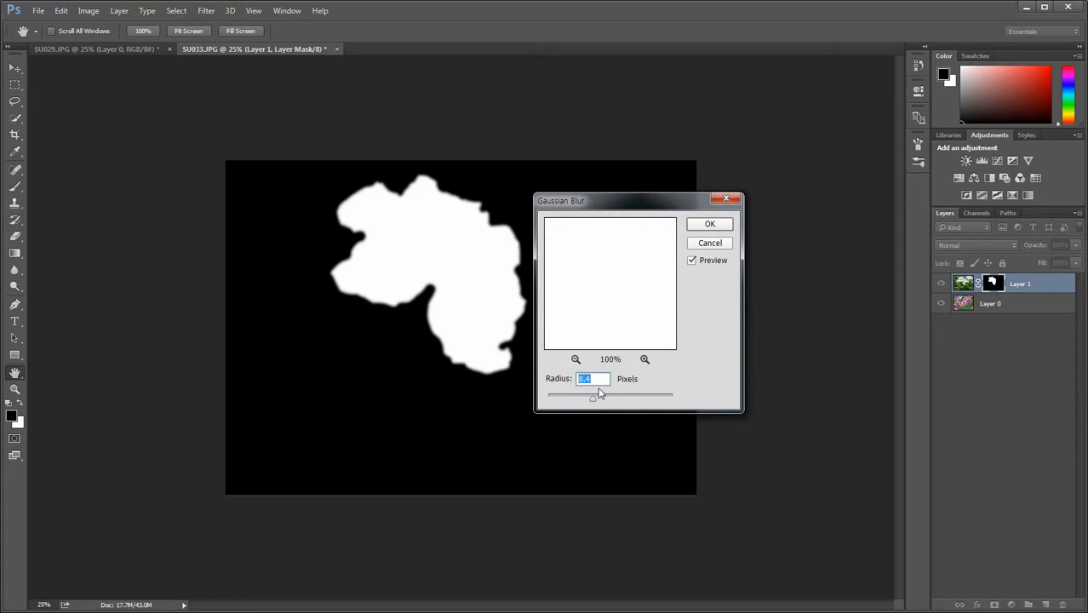
drag(593, 396, 608, 397)
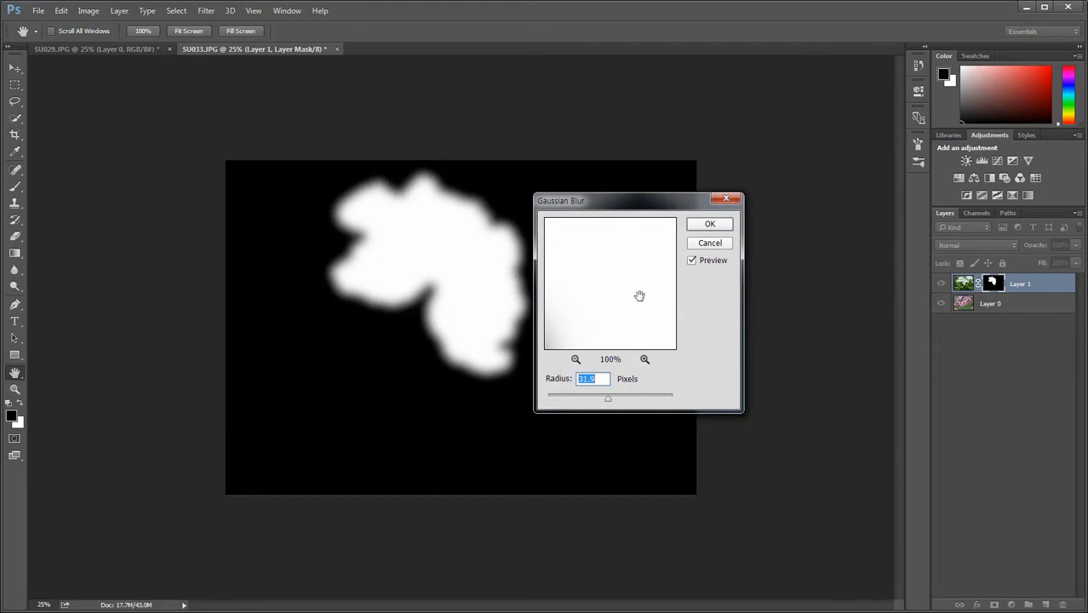
click(725, 245)
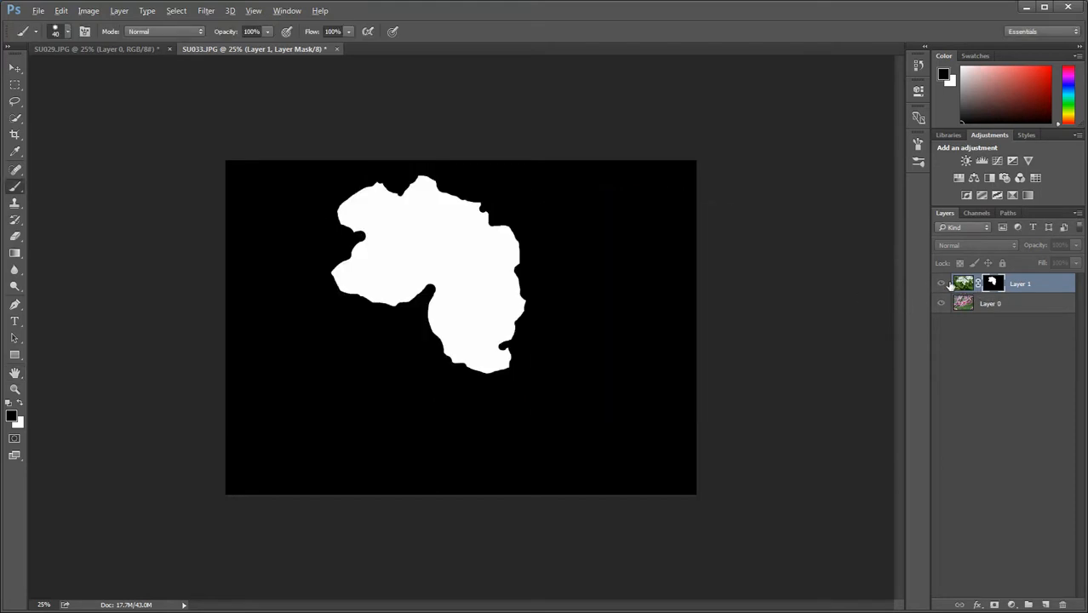
- Return from the mask view to the composite image and keep the white blossom layer's mask as the active target
alt+click(994, 287)
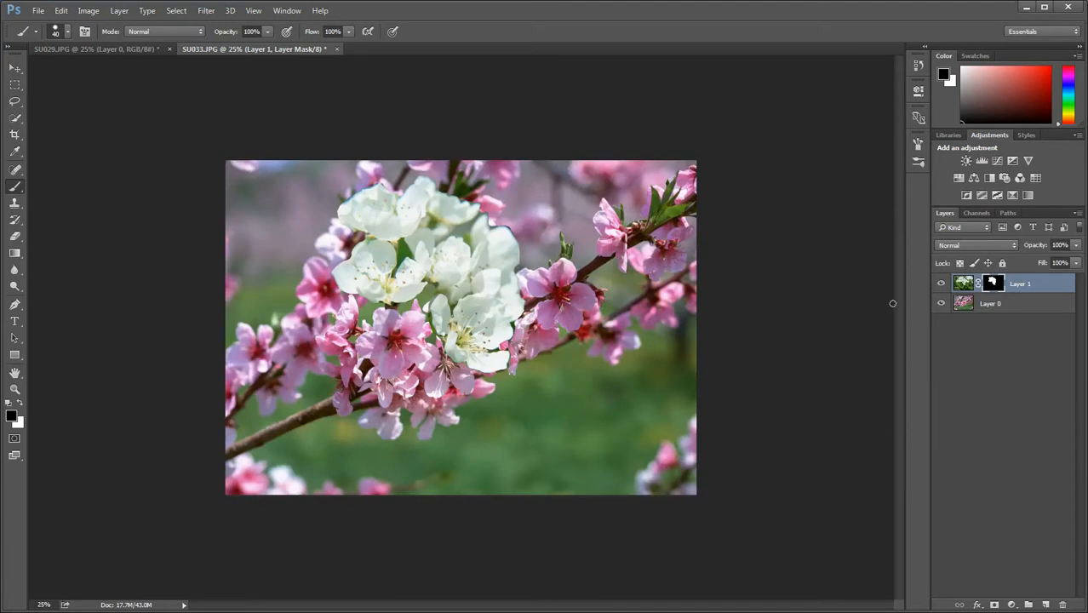
click(967, 285)
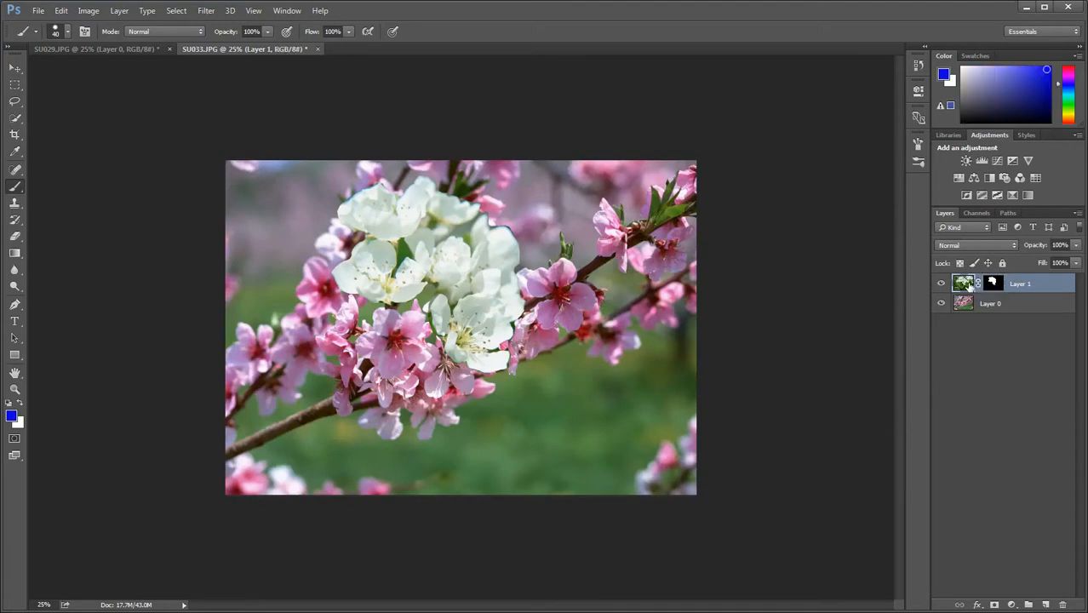
click(994, 287)
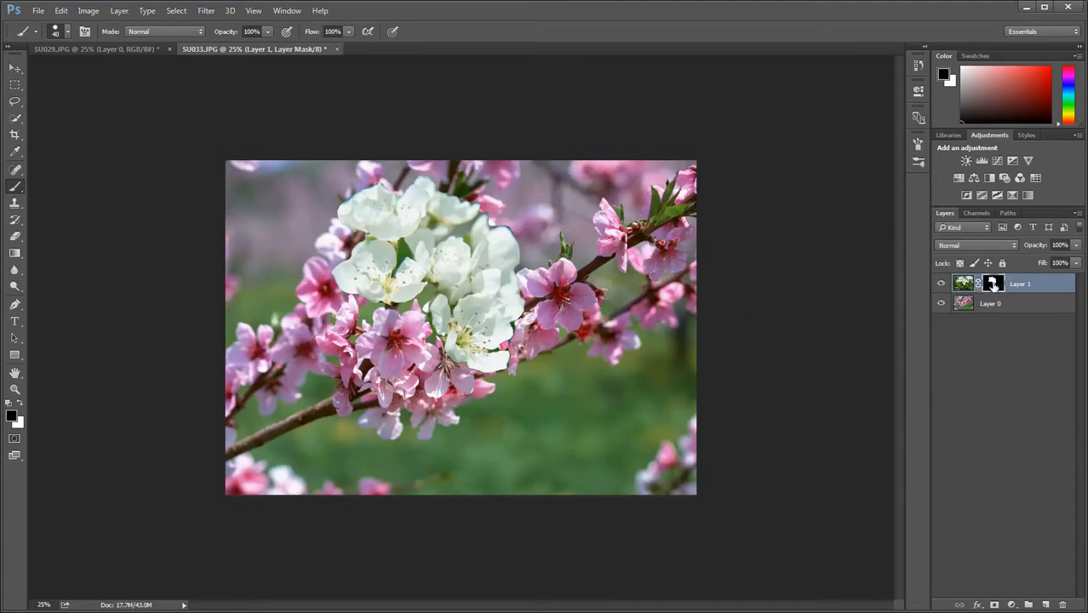
- Open Gaussian Blur for the white blossom layer's mask and compare the canvas with the preview off and on
click(207, 12)
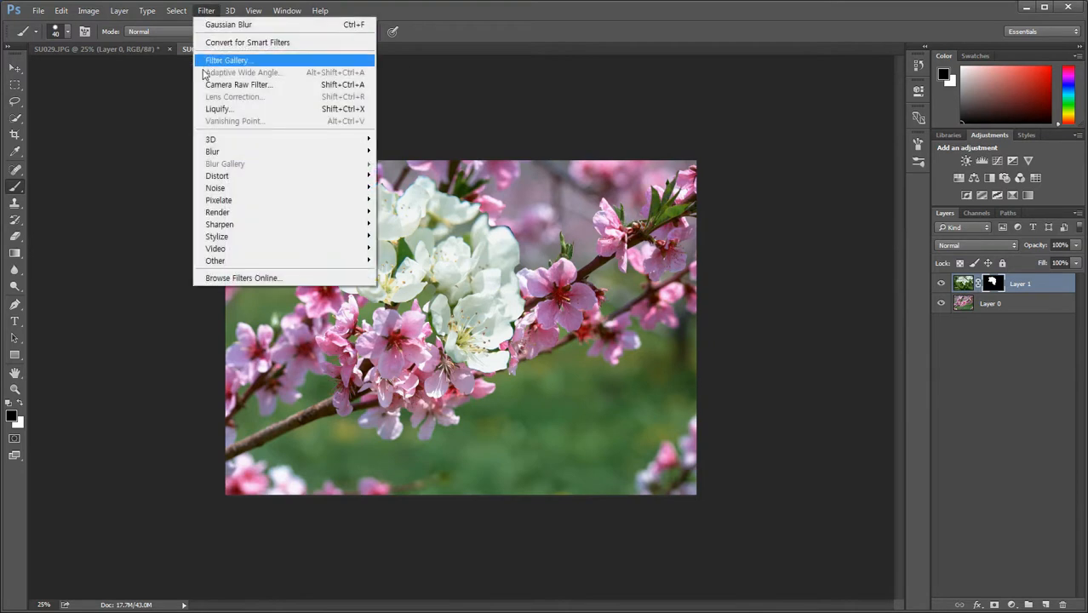
mouse_move(211, 152)
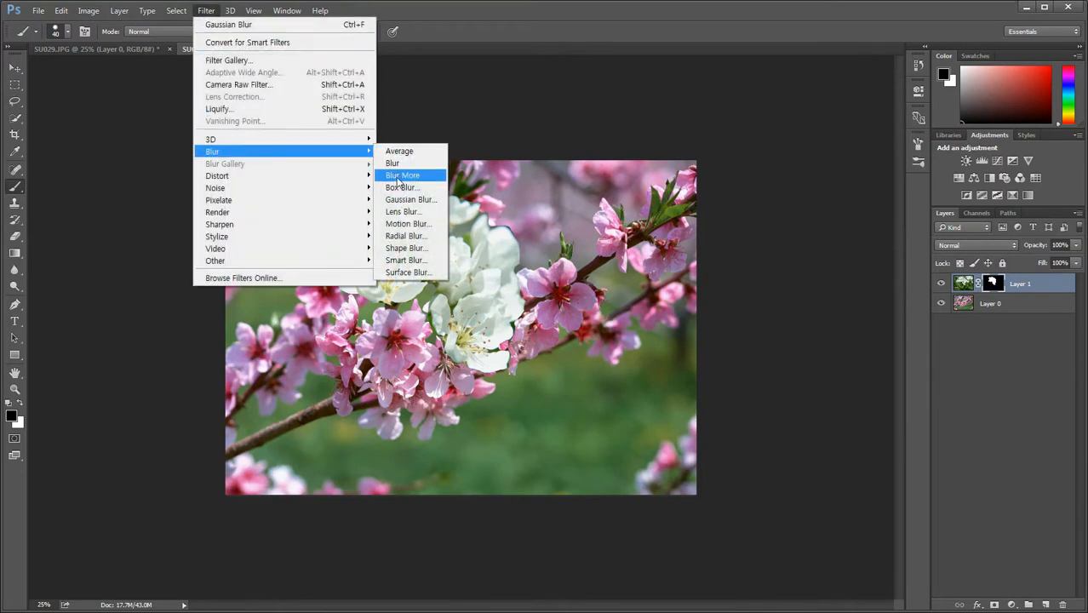
click(414, 200)
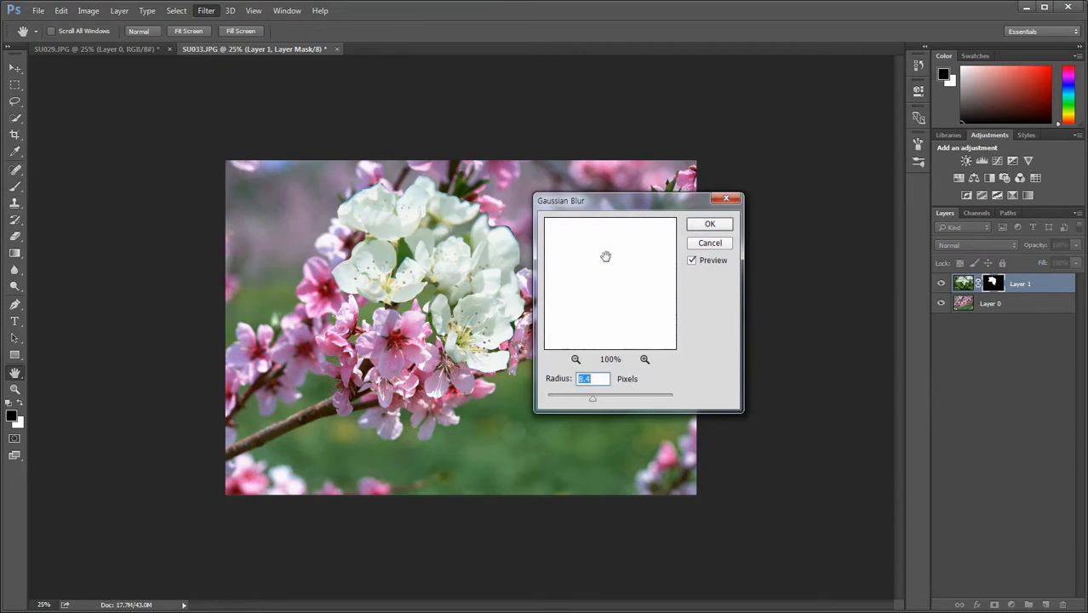
drag(614, 203, 693, 214)
click(771, 276)
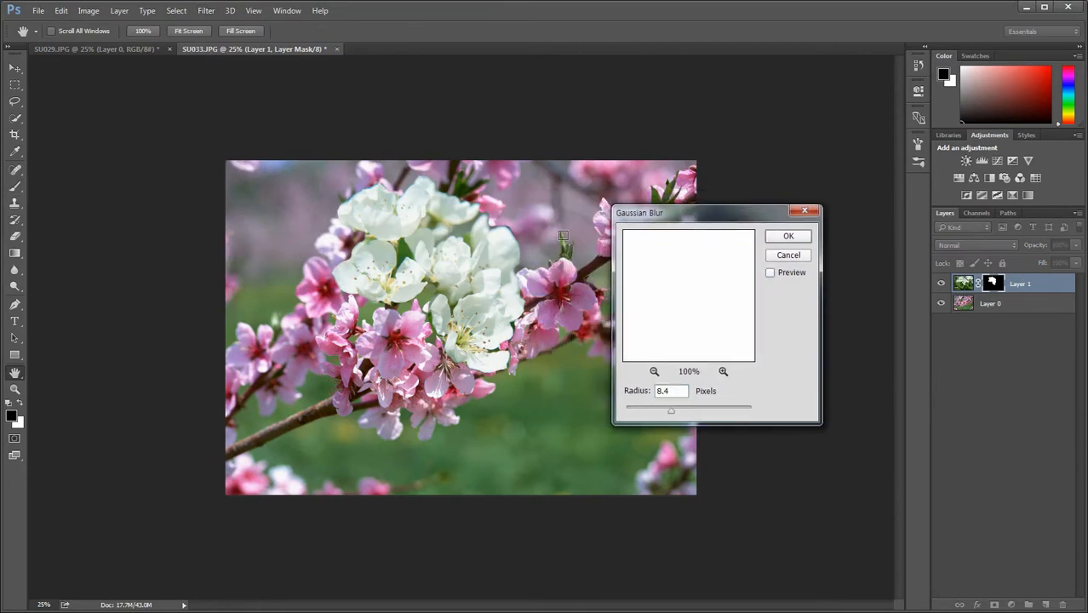
click(770, 274)
click(771, 275)
click(770, 275)
- Try Gaussian Blur radii of 15.5, 0.1 and 4.8 pixels on the mask to compare the blossom edges
drag(671, 415, 680, 414)
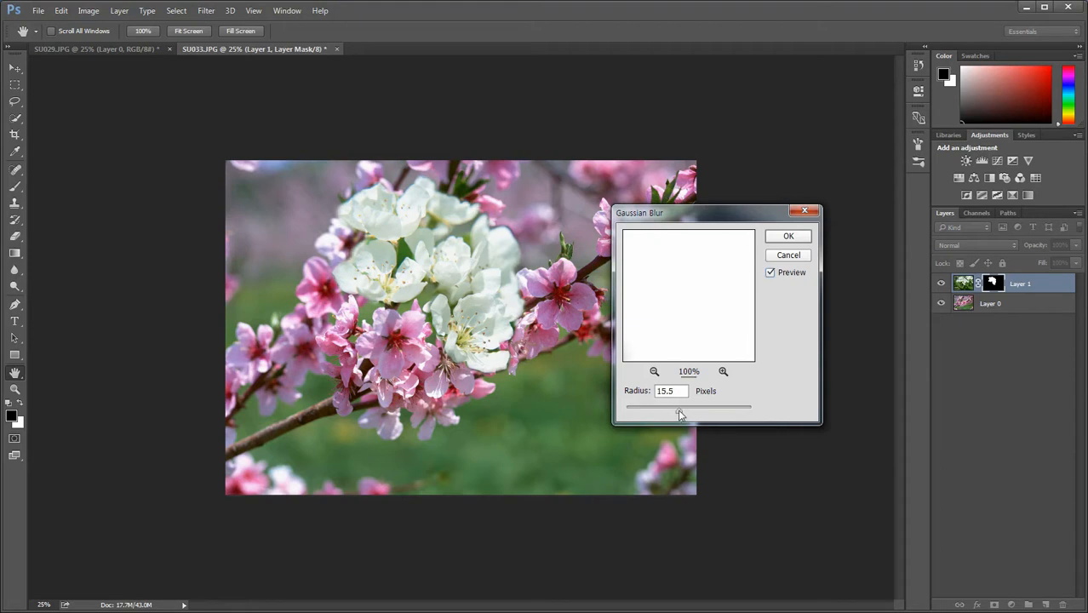
drag(669, 414, 601, 400)
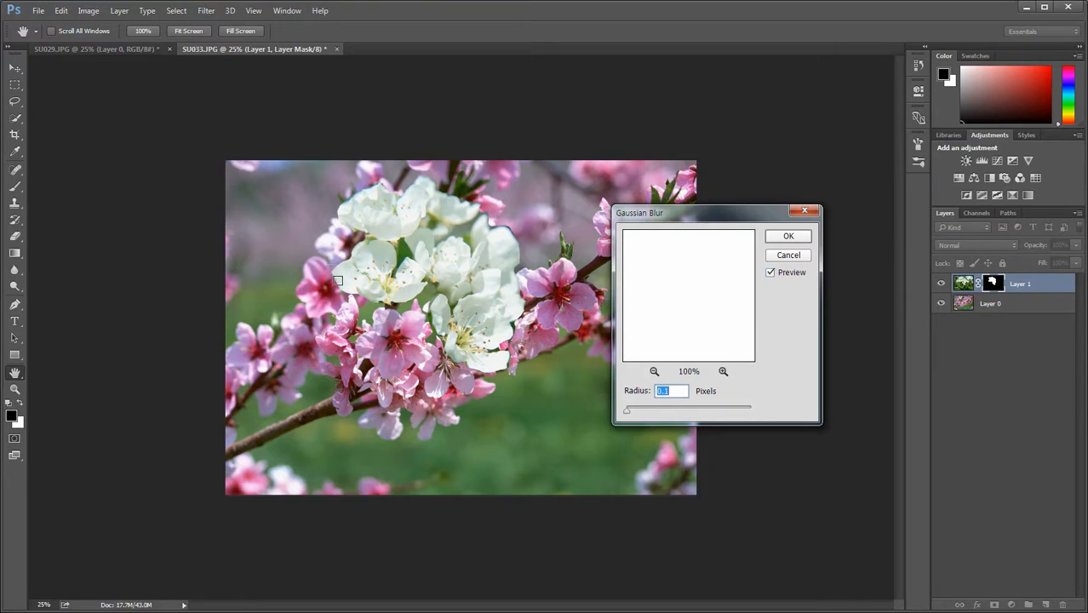
drag(628, 414, 659, 417)
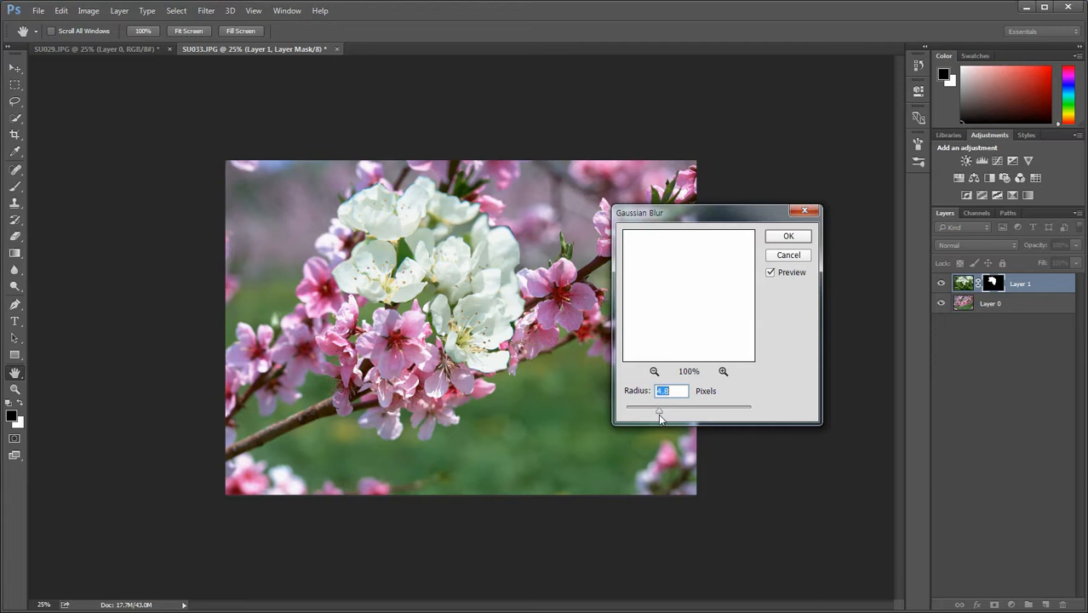
- Apply the Gaussian Blur to the mask with a 7.0 pixel radius and return to the Brush tool
click(653, 371)
click(654, 371)
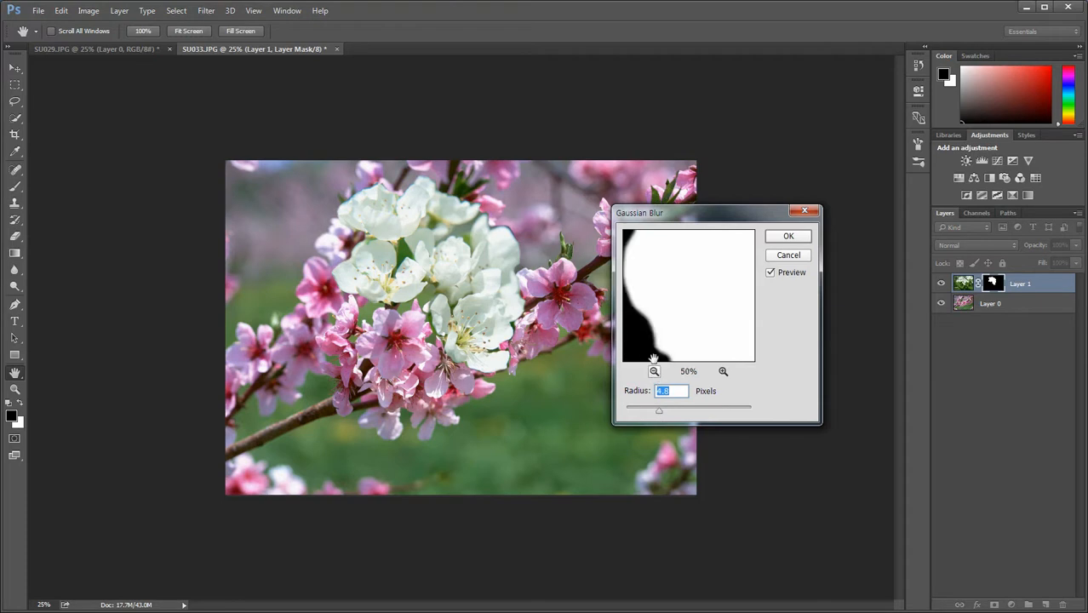
drag(659, 414, 667, 414)
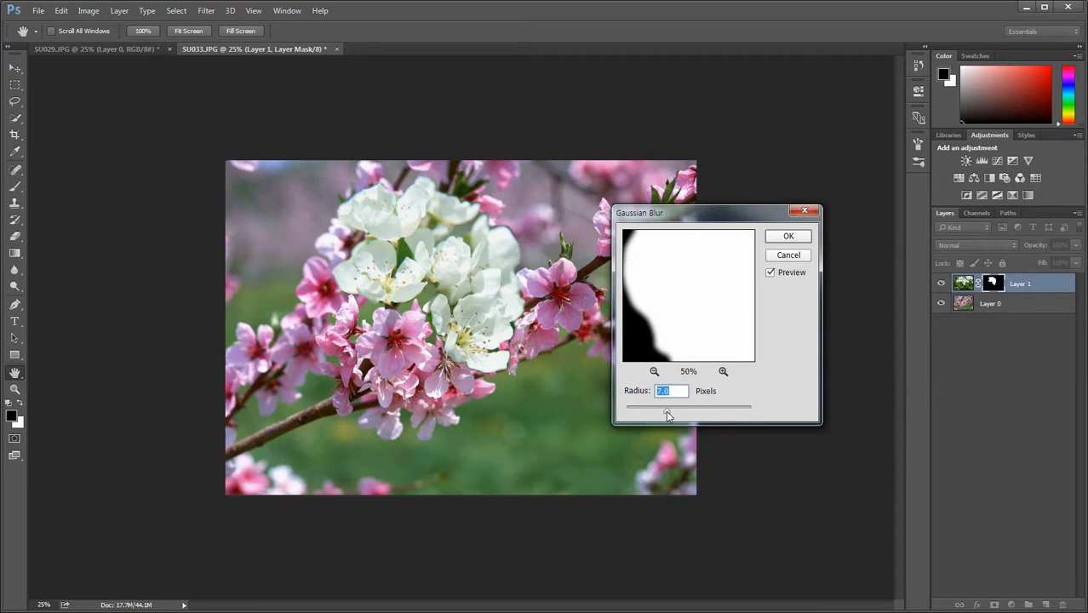
click(775, 238)
key(b)
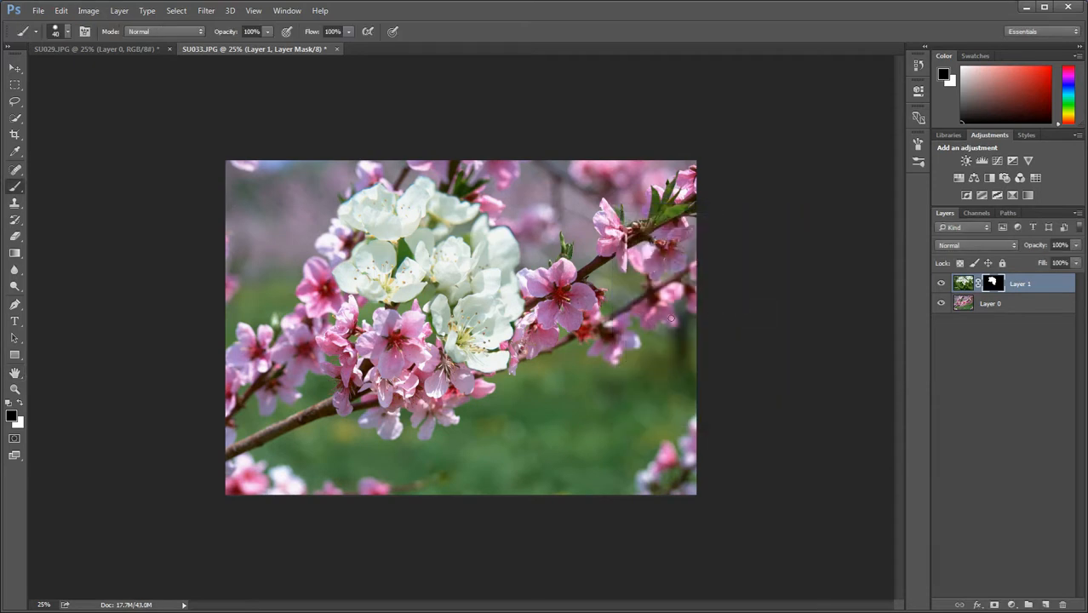
- Add a Hue/Saturation adjustment layer above the blossom layers and set its Saturation to -100
key(ctrl+plus)
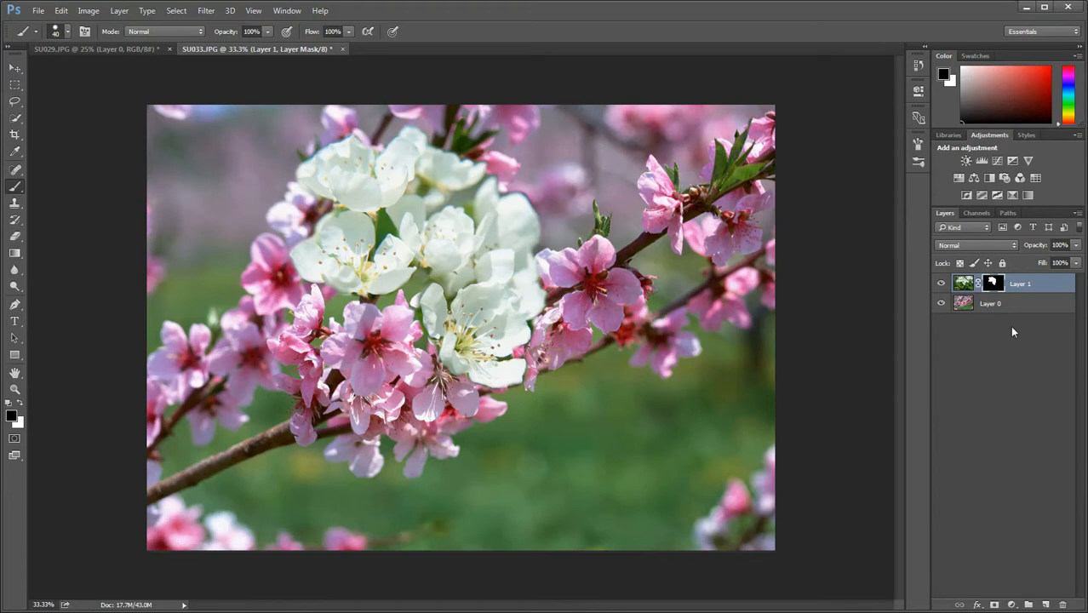
click(963, 183)
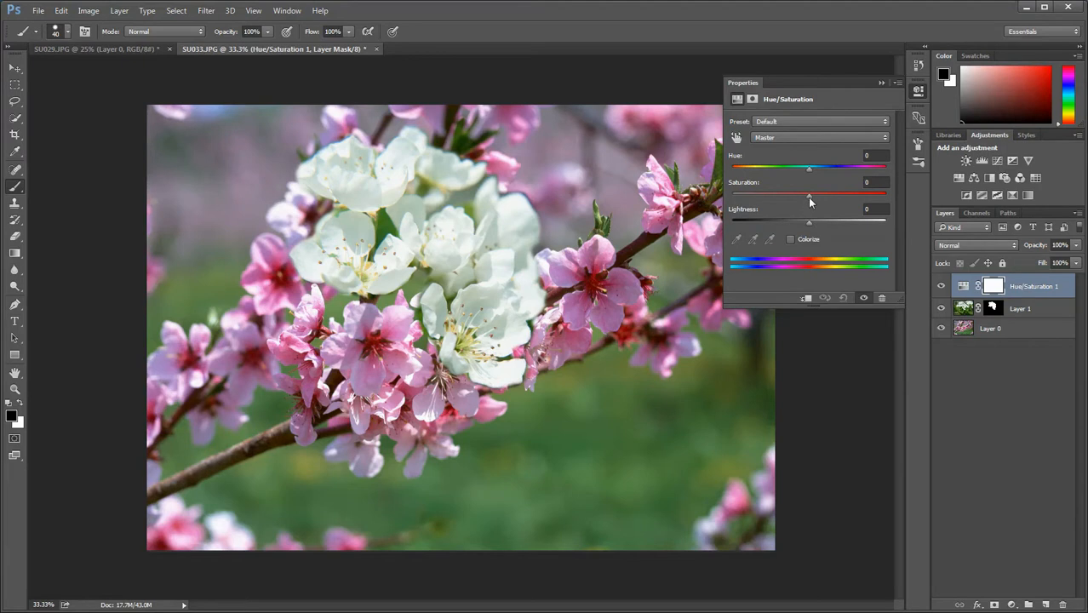
drag(809, 197, 719, 197)
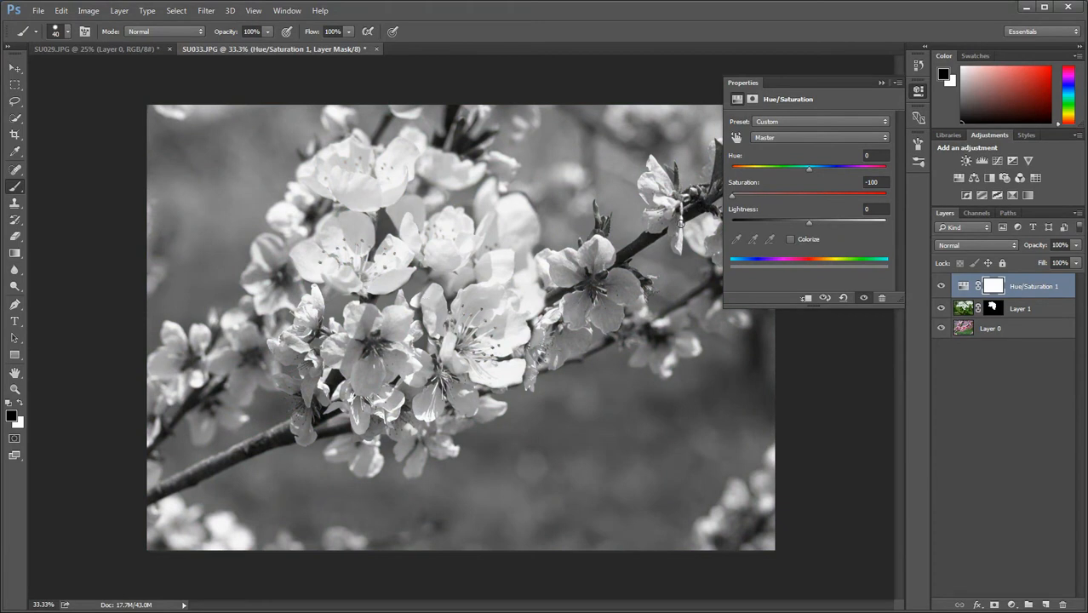
click(882, 83)
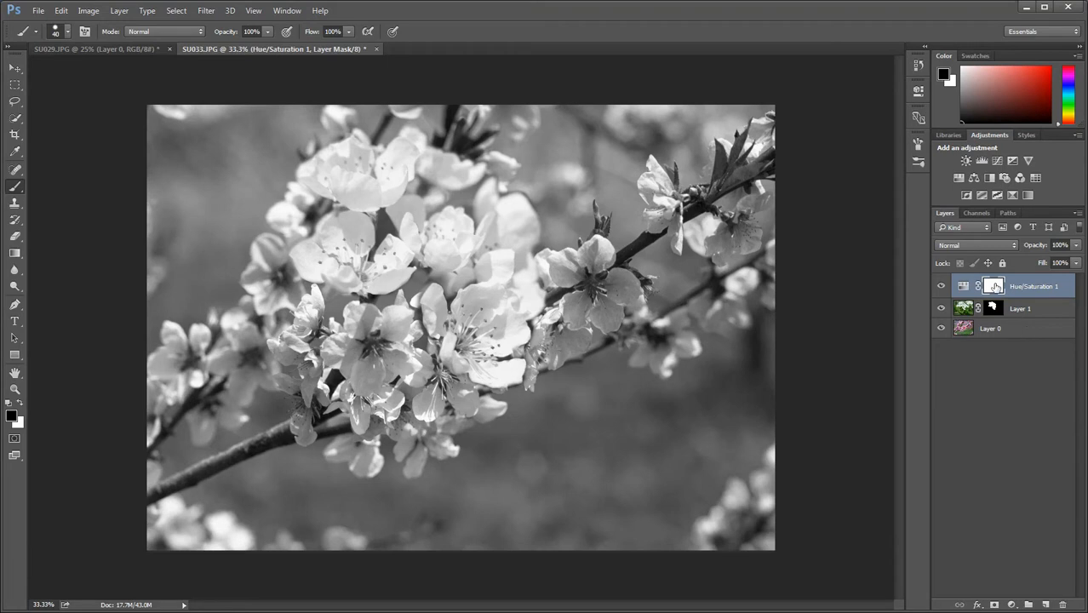
- Enlarge the brush to 250 px for painting on the Hue/Saturation layer's mask
key(bracketright)
key(bracketright)
key(bracketright)
key(bracketright)
key(bracketright)
key(bracketright)
key(bracketright)
key(bracketright)
key(bracketright)
key(bracketright)
key(bracketright)
- Try painting black on the Hue/Saturation mask along the whole upper-right branch, and undo the stroke
click(746, 135)
mouse_move(746, 135)
mouse_down()
mouse_move(663, 213)
mouse_move(673, 183)
mouse_move(746, 116)
mouse_move(706, 246)
mouse_move(698, 242)
mouse_move(662, 288)
mouse_move(617, 293)
mouse_move(596, 249)
mouse_move(566, 268)
mouse_move(587, 322)
mouse_move(608, 332)
mouse_move(596, 311)
mouse_move(615, 299)
mouse_up()
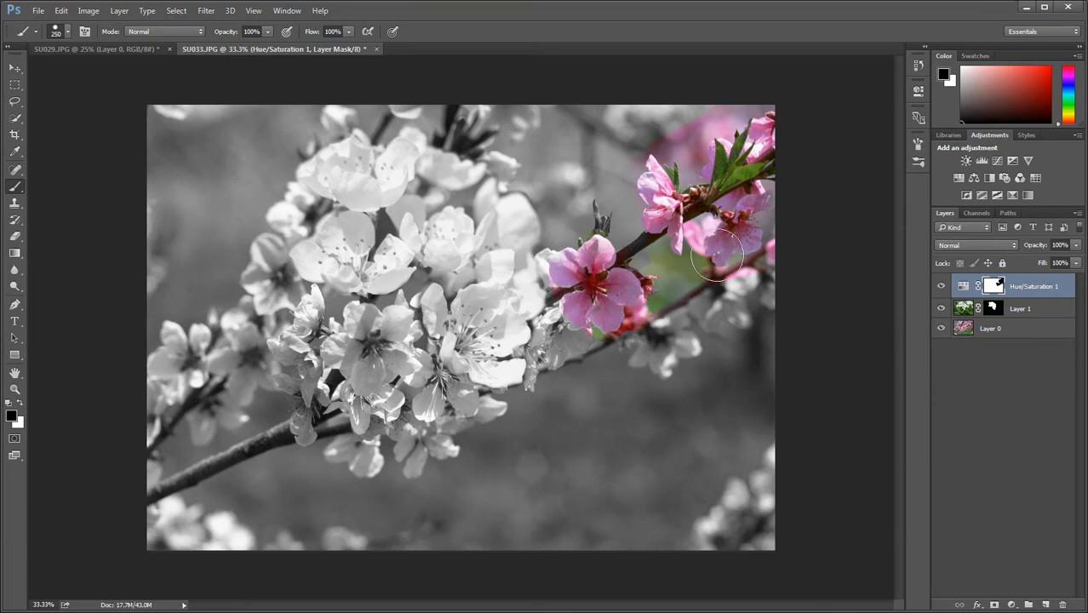
key(ctrl+z)
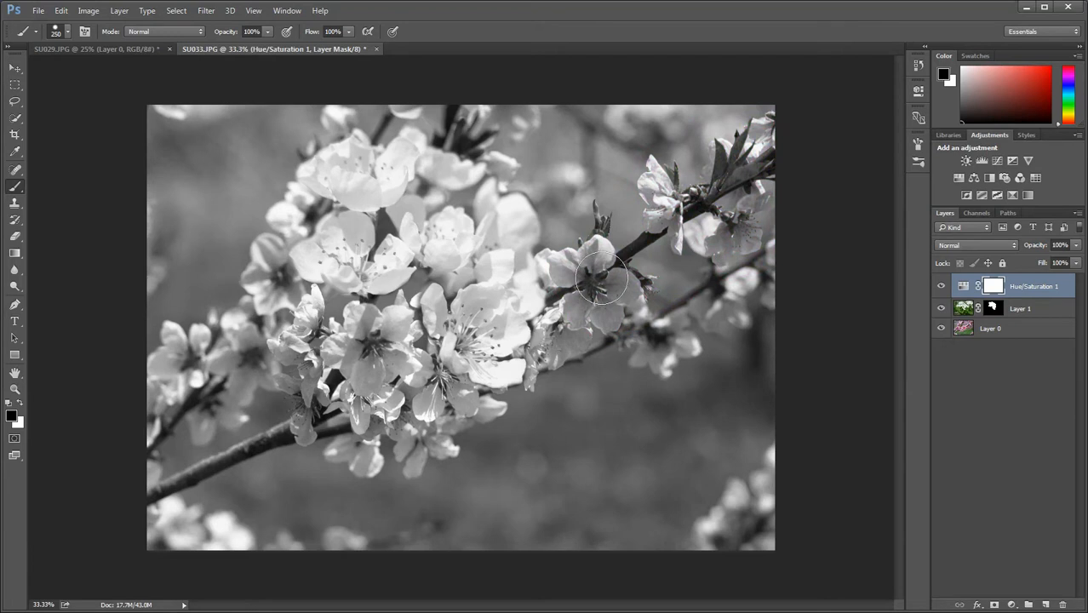
- Paint the Hue/Saturation mask black over the two front blossoms on the right-hand branch to restore their colour, and reduce the brush to 90 px
mouse_move(591, 281)
mouse_down()
mouse_move(596, 265)
mouse_move(571, 270)
mouse_move(603, 310)
mouse_move(617, 288)
mouse_move(599, 261)
mouse_up()
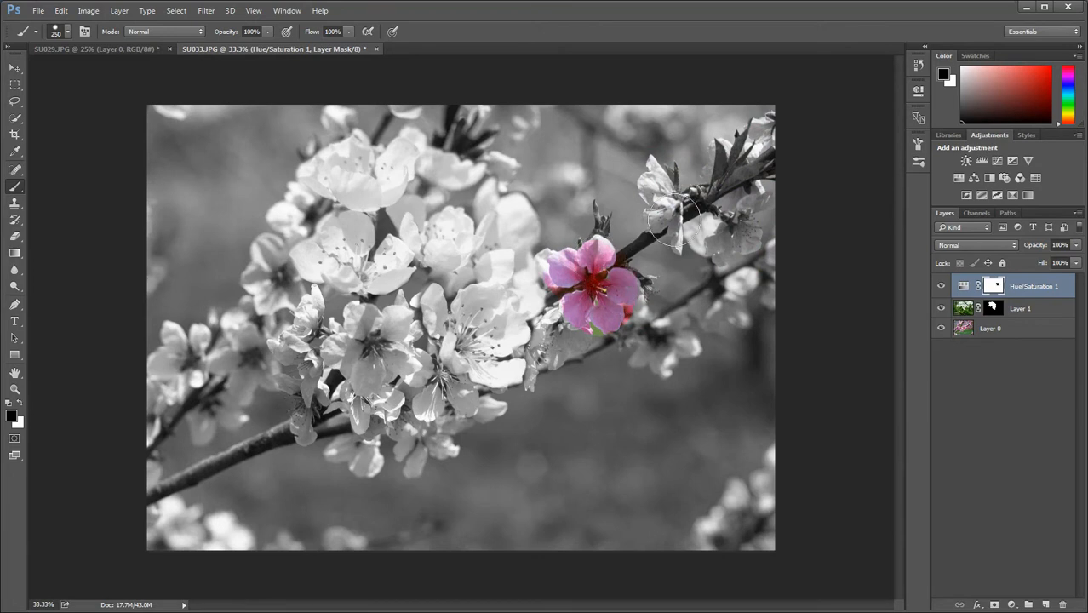
key(bracketleft)
key(bracketleft)
key(bracketleft)
key(bracketleft)
mouse_move(655, 185)
mouse_down()
mouse_move(656, 216)
mouse_move(670, 215)
mouse_move(650, 219)
mouse_move(668, 212)
mouse_move(674, 246)
mouse_move(672, 203)
mouse_move(652, 163)
mouse_move(655, 172)
mouse_up()
key(bracketleft)
key(bracketleft)
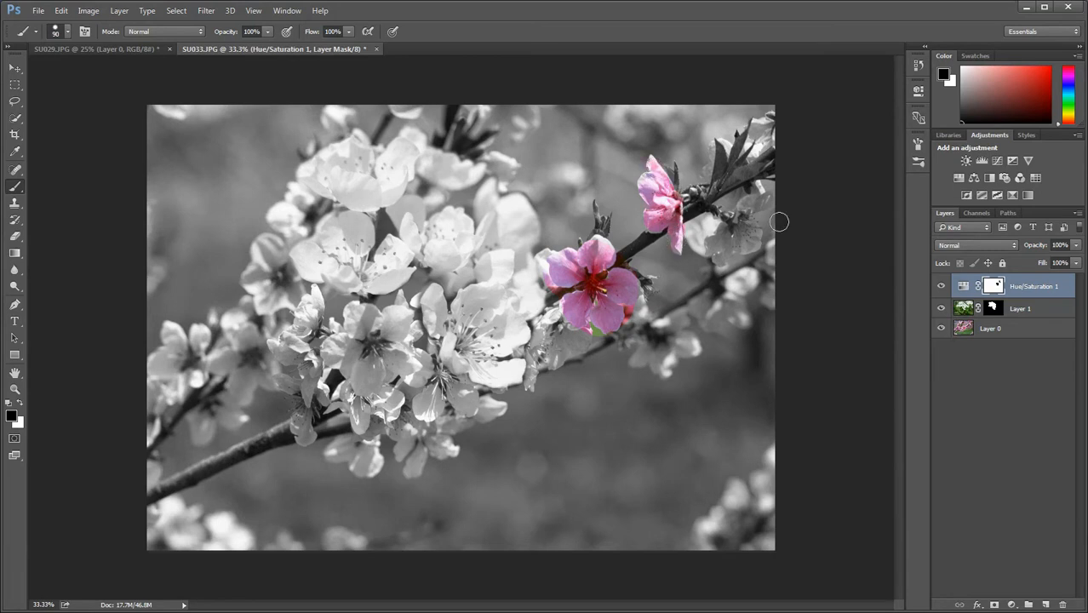